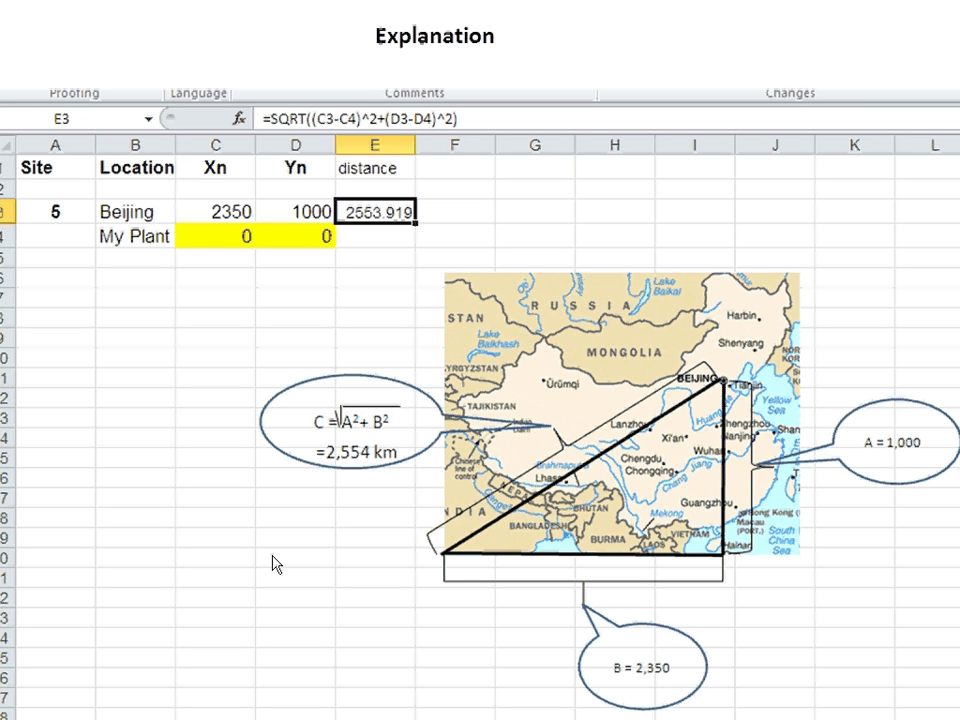
Enter =SQRT((C2-$C$9)^2+(D2-$D$9)^2) in E2 and fill it down to E8.
key(alt+Tab)
key(alt+Tab)
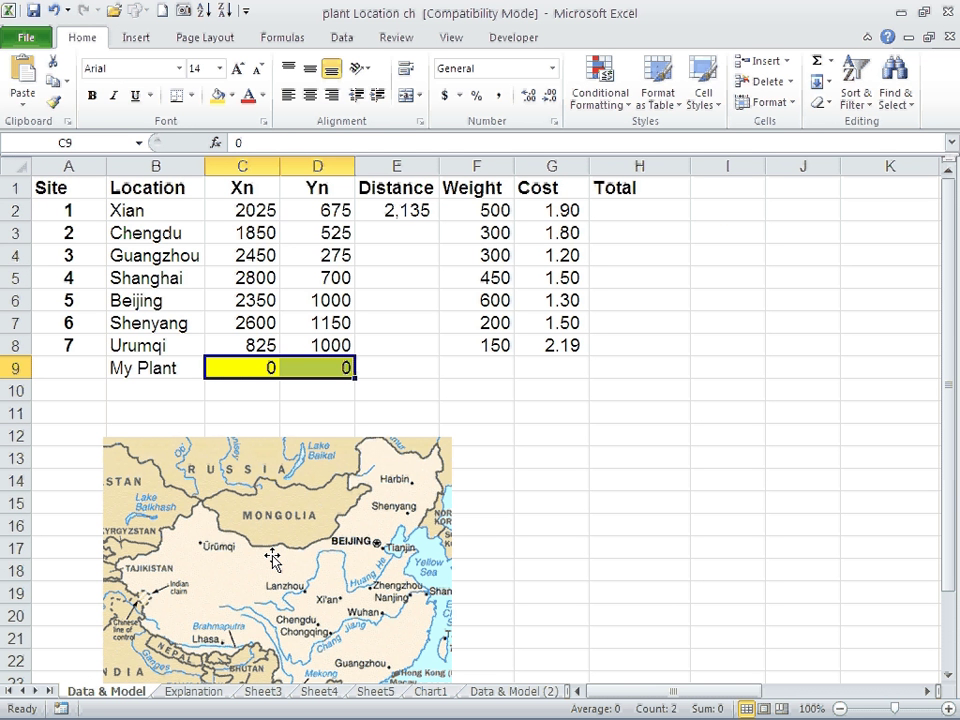
click(387, 208)
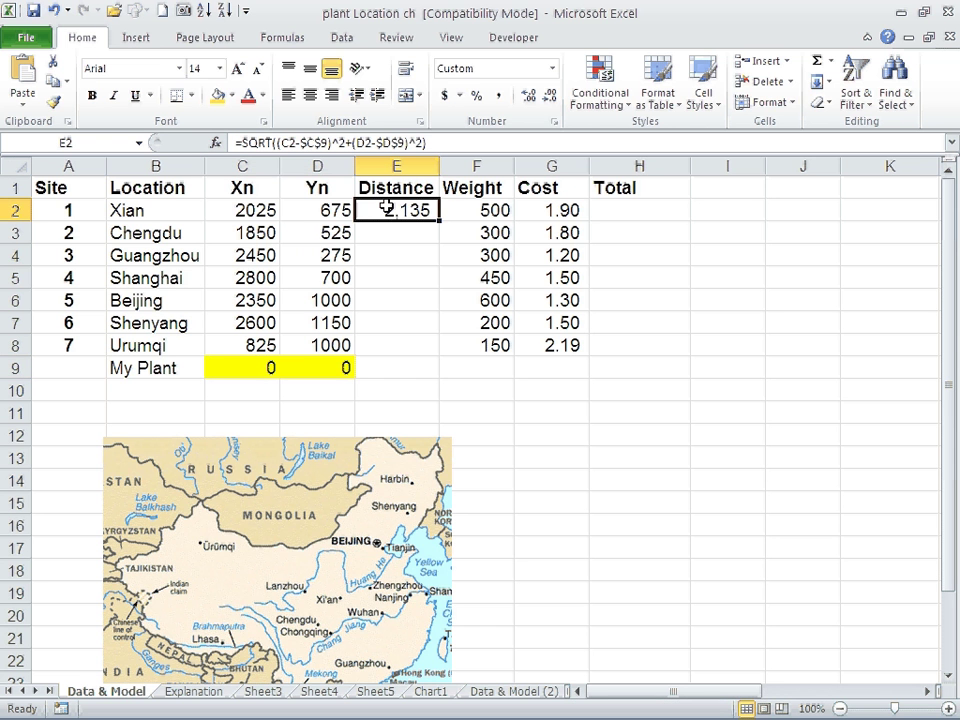
double_click(387, 208)
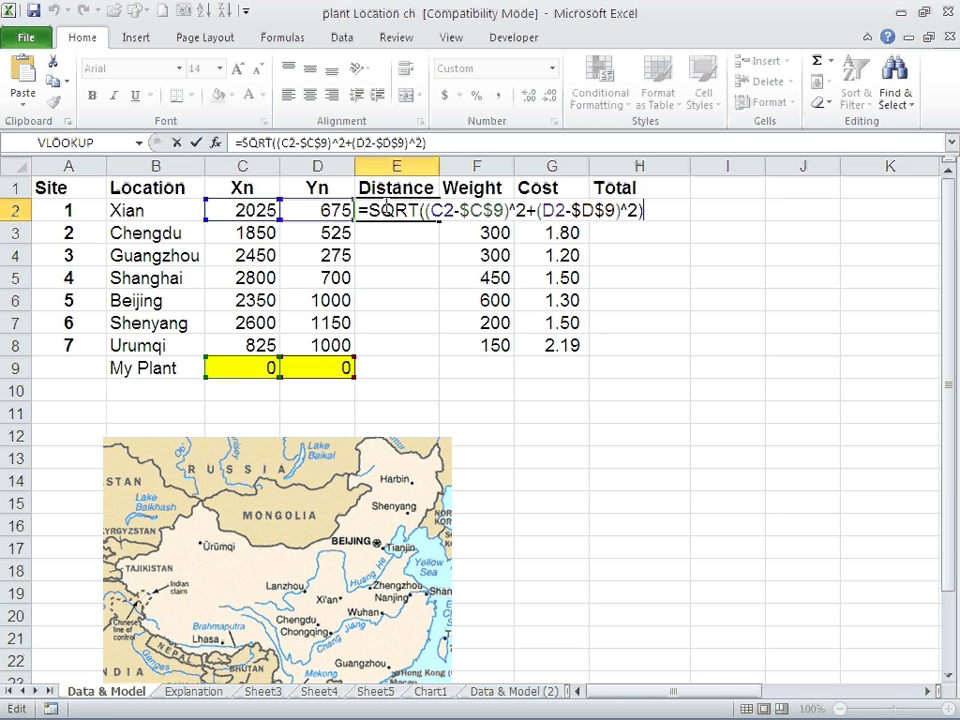
key(ctrl+Return)
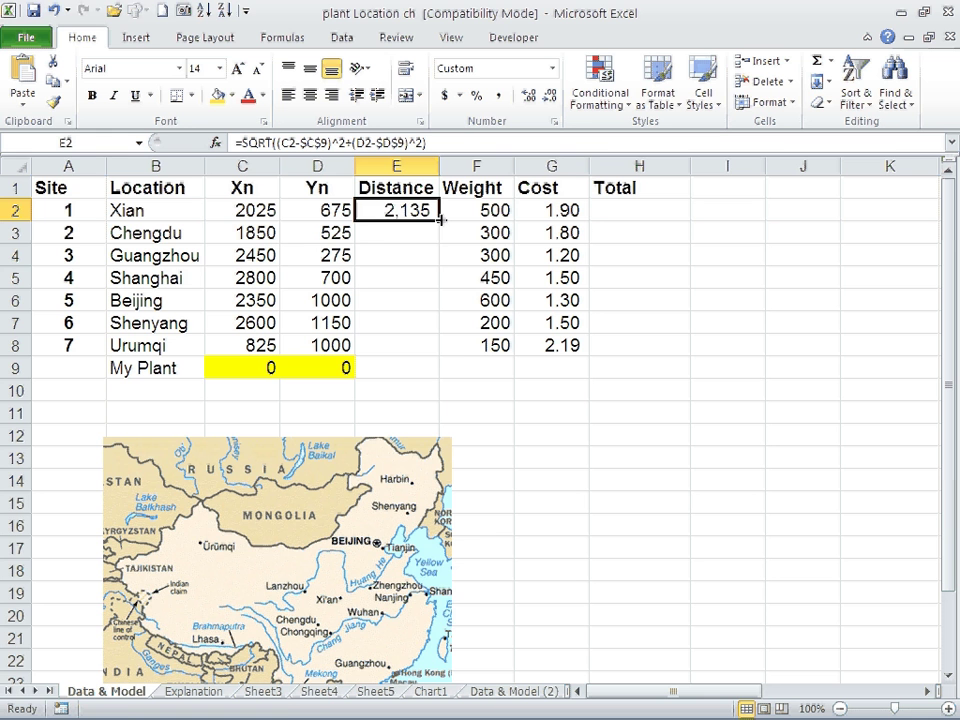
drag(439, 219, 435, 346)
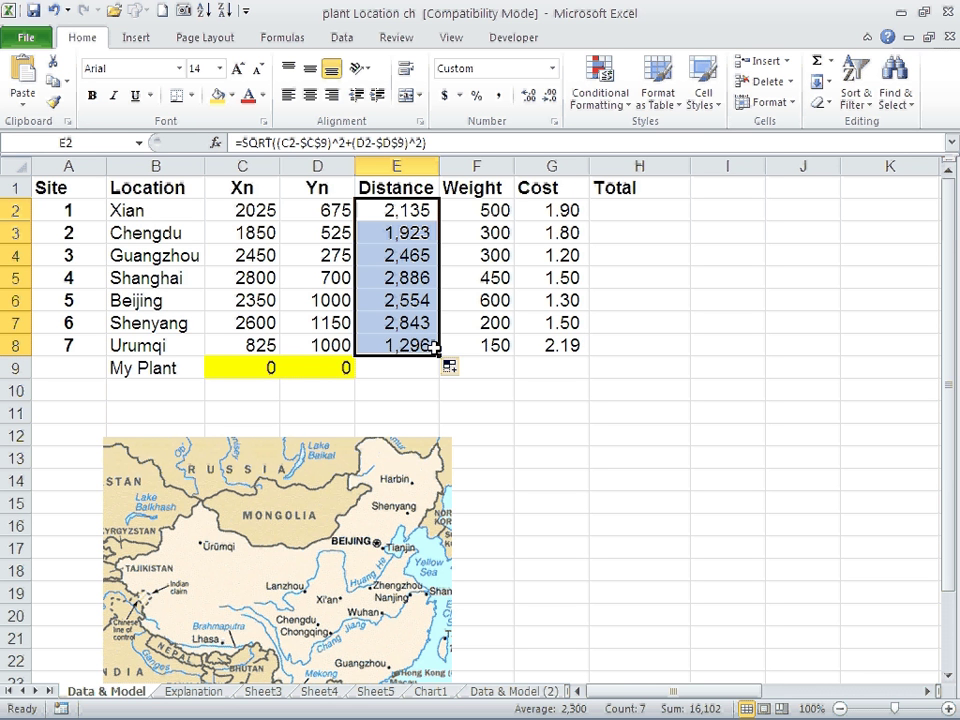
Move the China map picture up and right, clear of the Total column.
click(640, 213)
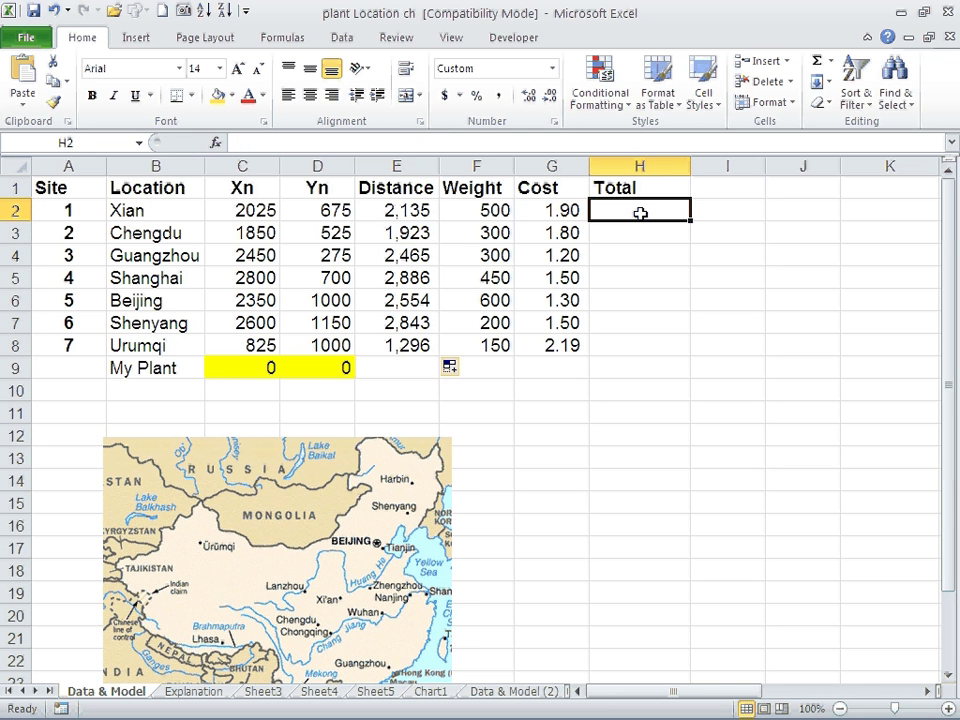
drag(367, 460, 380, 426)
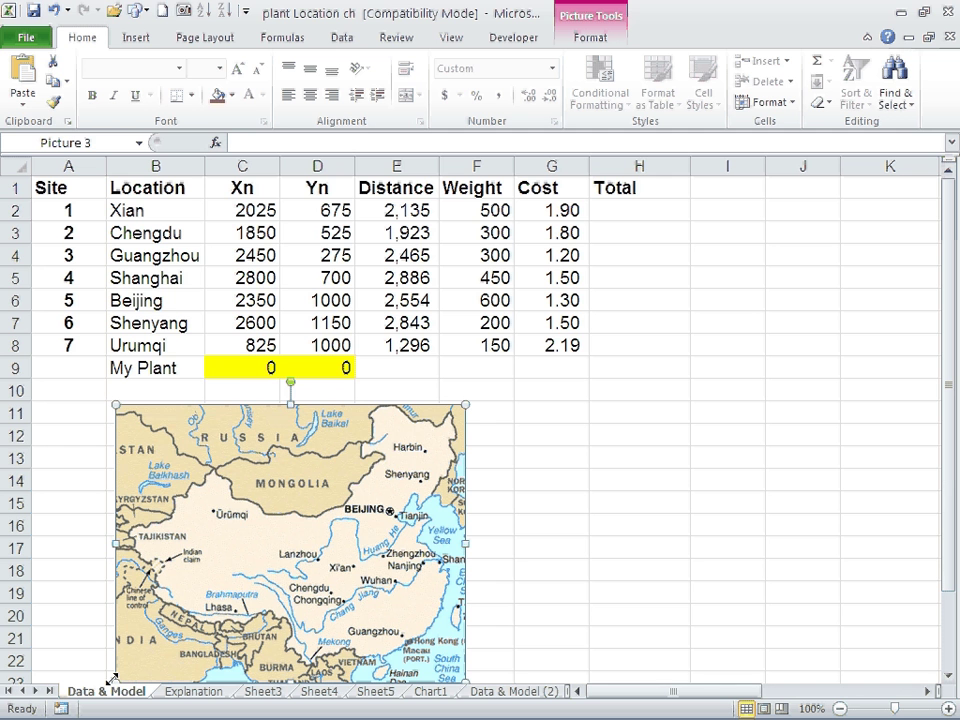
click(639, 216)
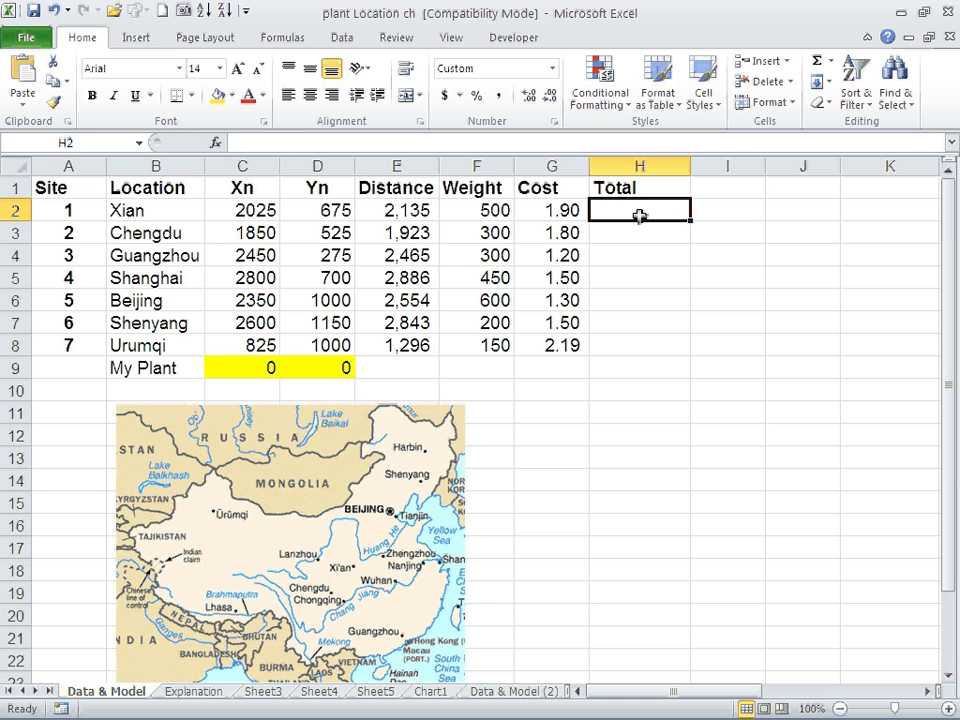
Enter =E2*F2*G2 in H2, fill it to H8, and AutoSum H2:H8 into H9.
text(=)
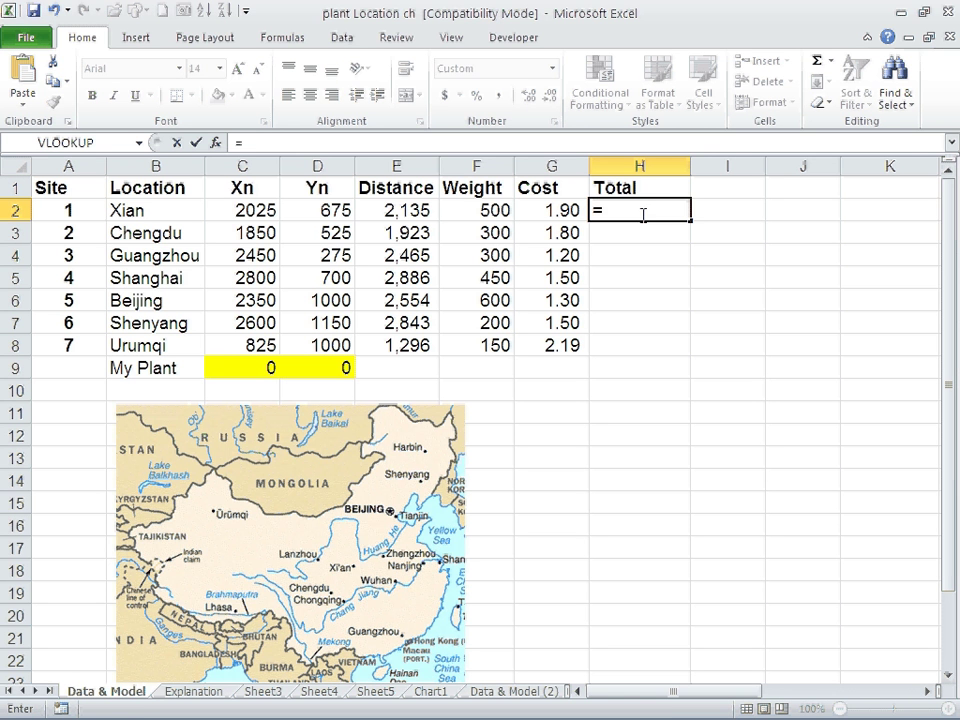
click(416, 212)
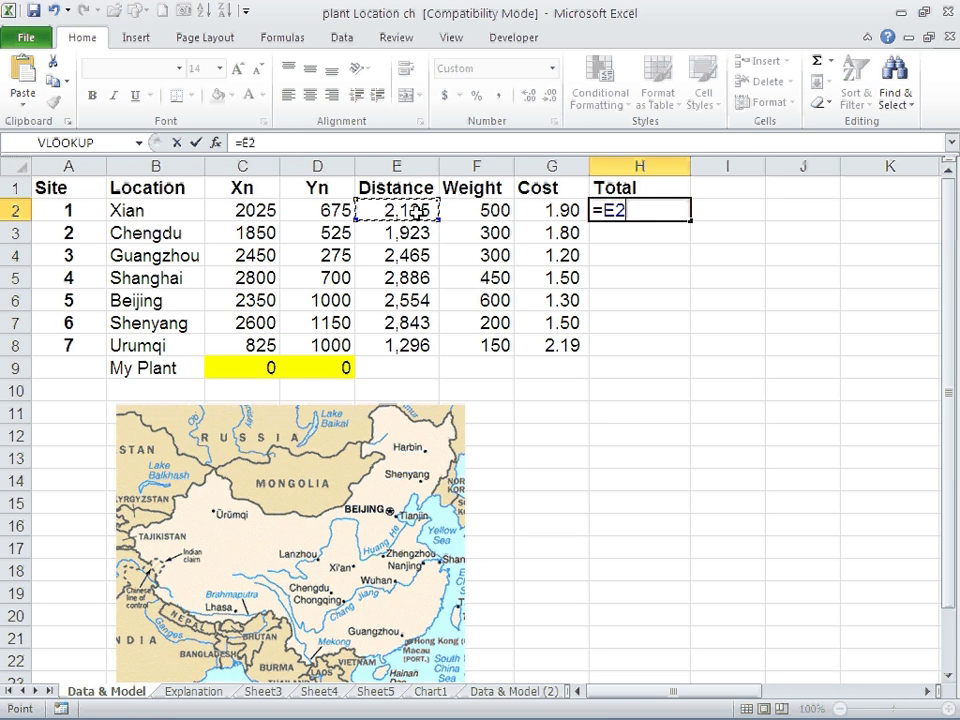
text(*)
click(457, 207)
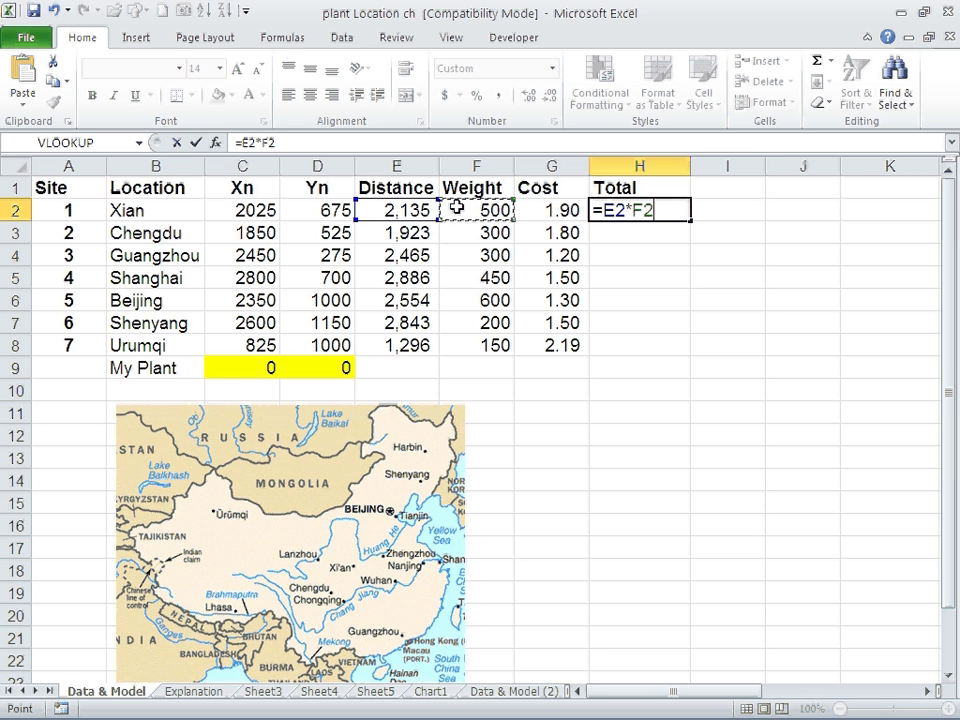
text(*)
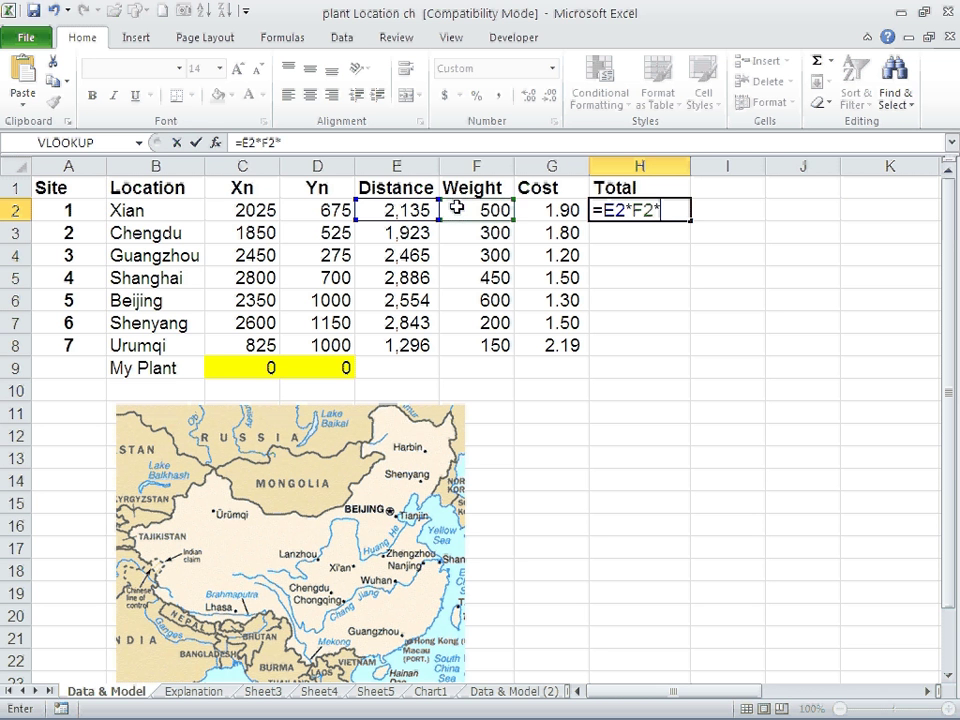
click(553, 207)
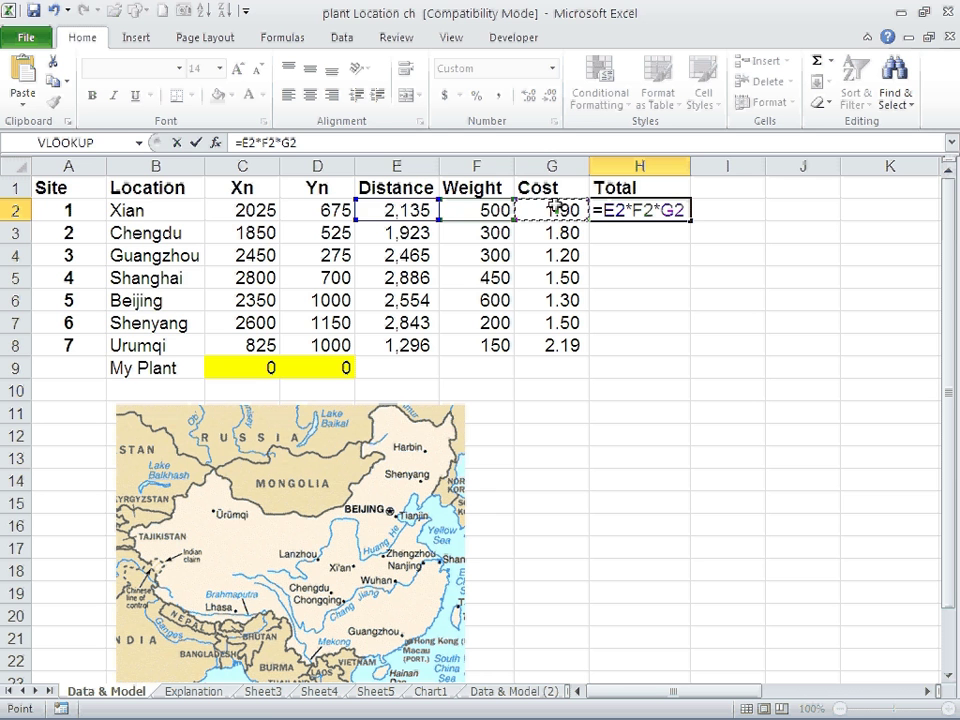
key(ctrl+Return)
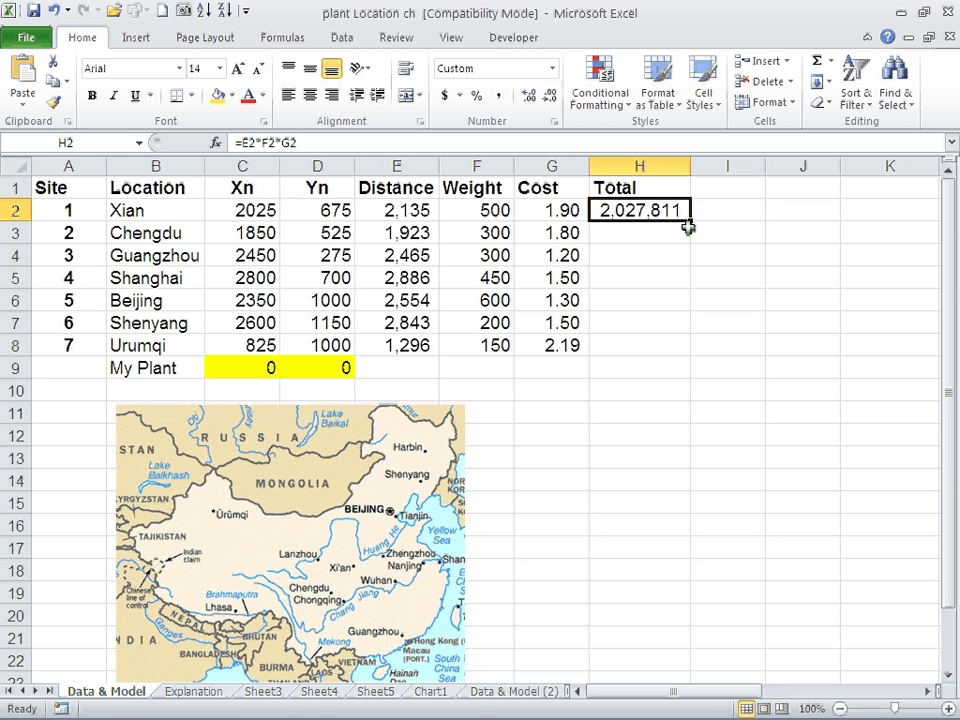
drag(690, 220, 691, 350)
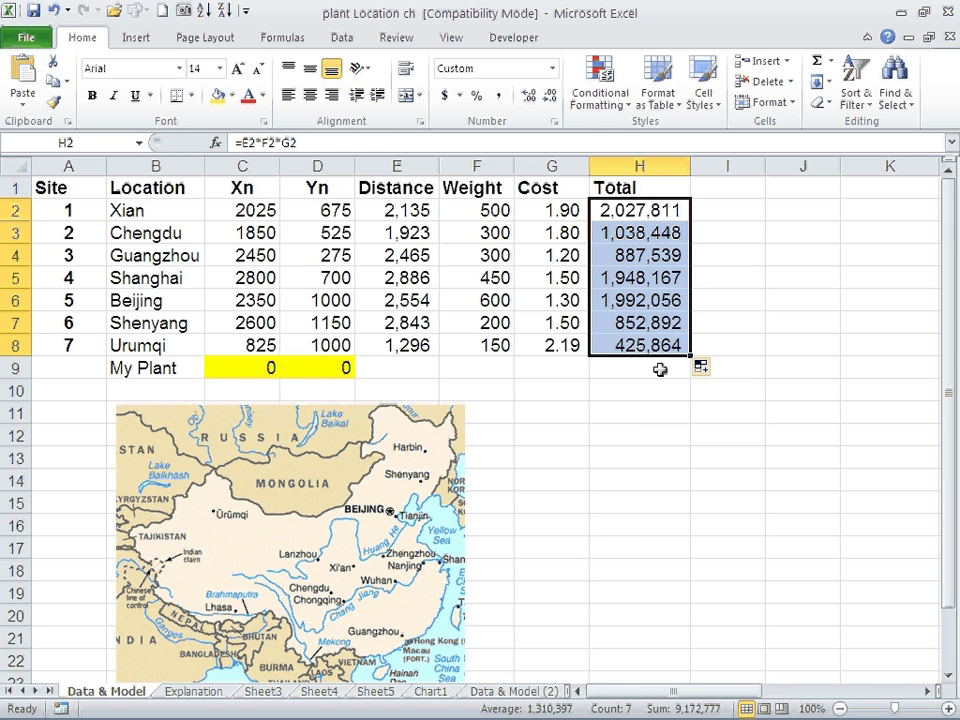
click(660, 369)
double_click(812, 68)
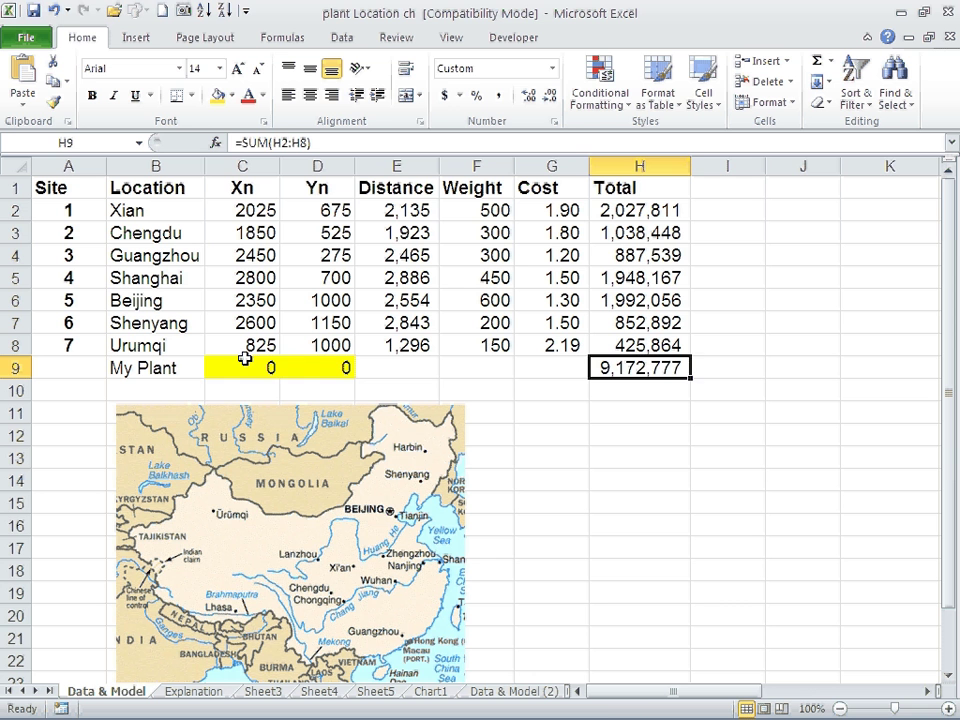
Set both My Plant coordinates C9:D9 to 500 and select the grand total H9.
drag(245, 358, 302, 368)
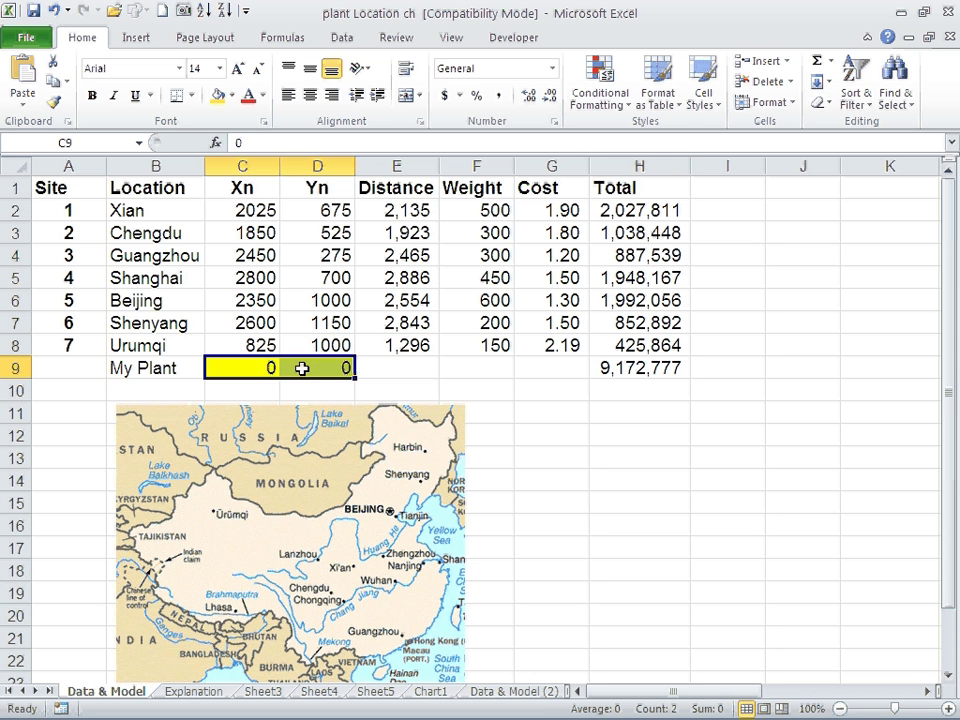
text(5)
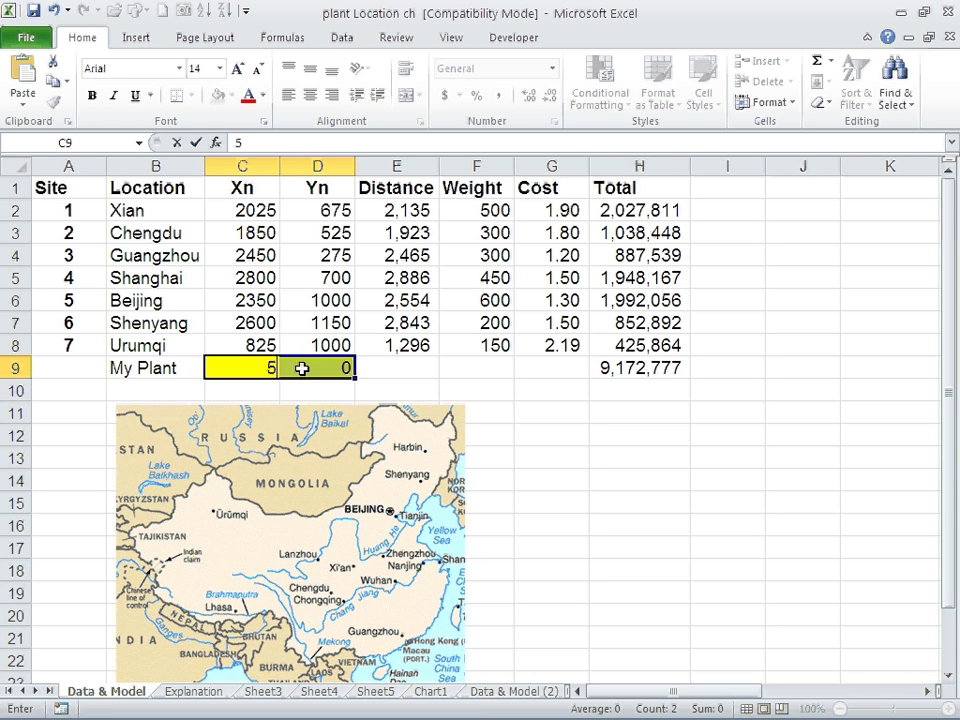
text(00)
key(ctrl+Return)
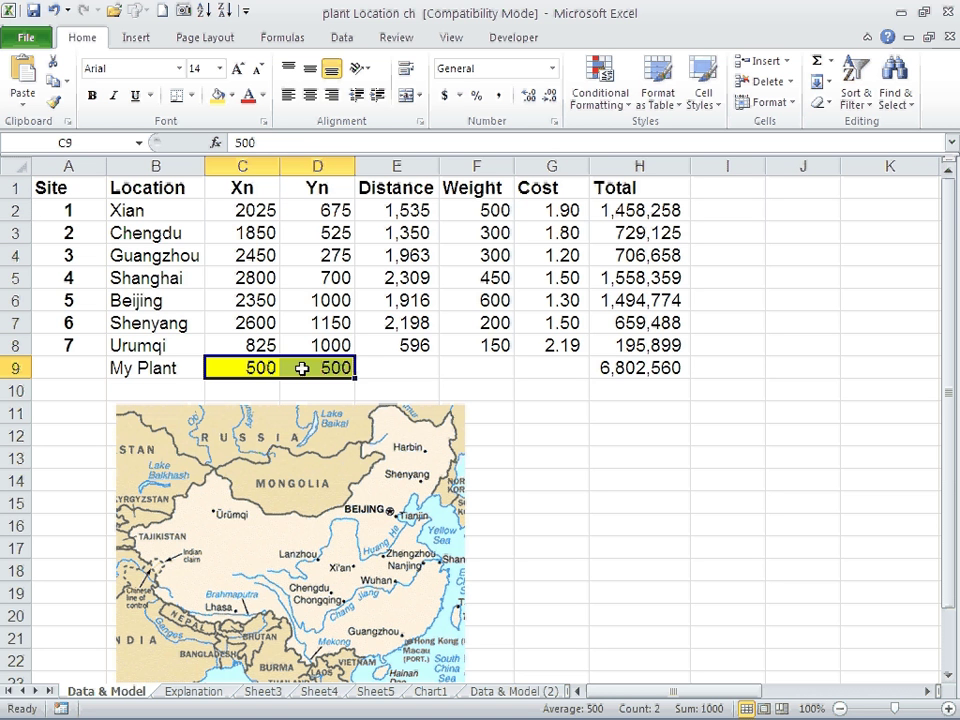
click(614, 368)
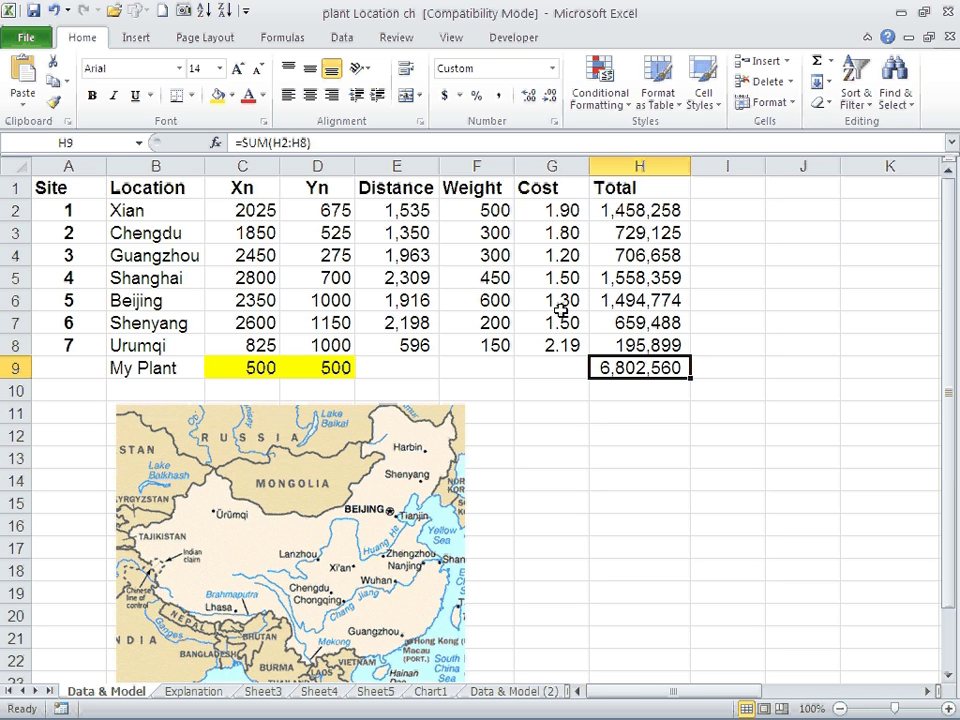
Open Solver from the Data ribbon and move its dialog off the table.
click(338, 40)
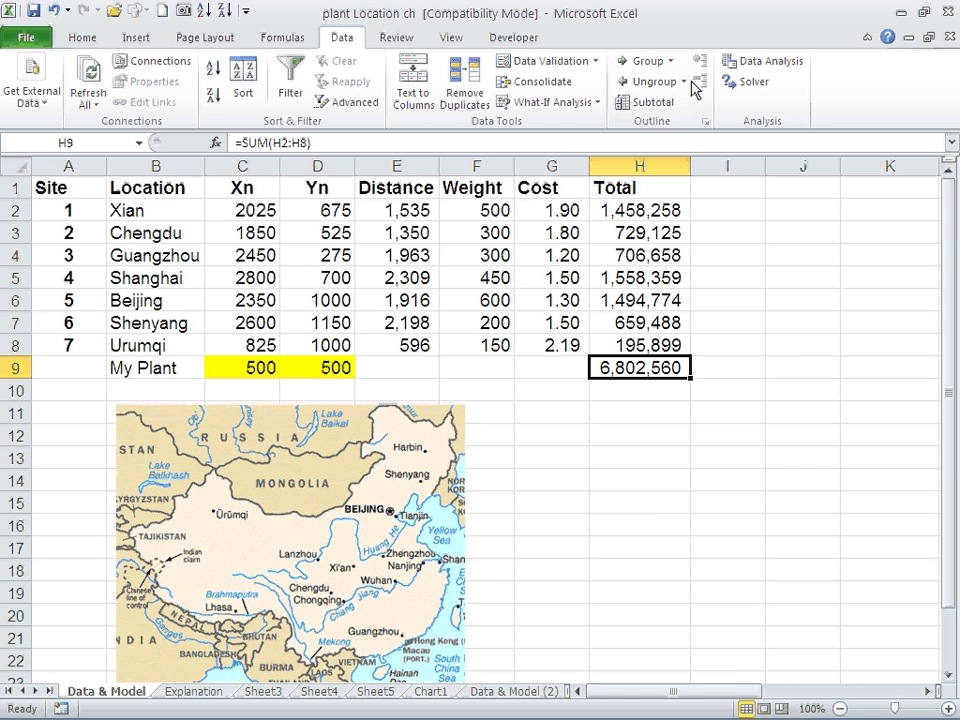
click(754, 81)
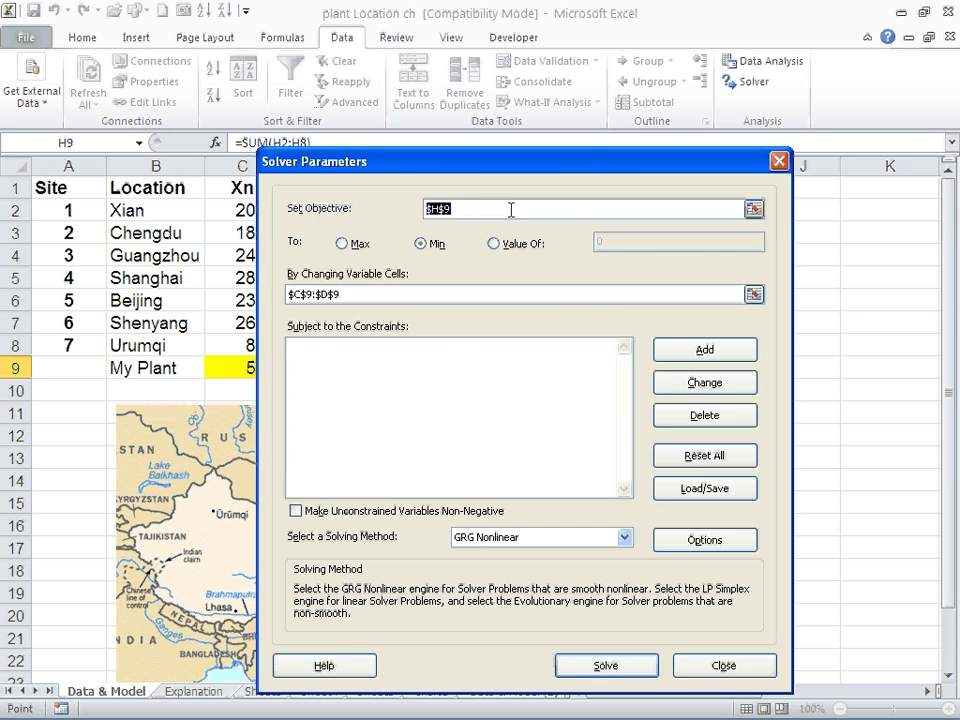
drag(502, 166, 609, 436)
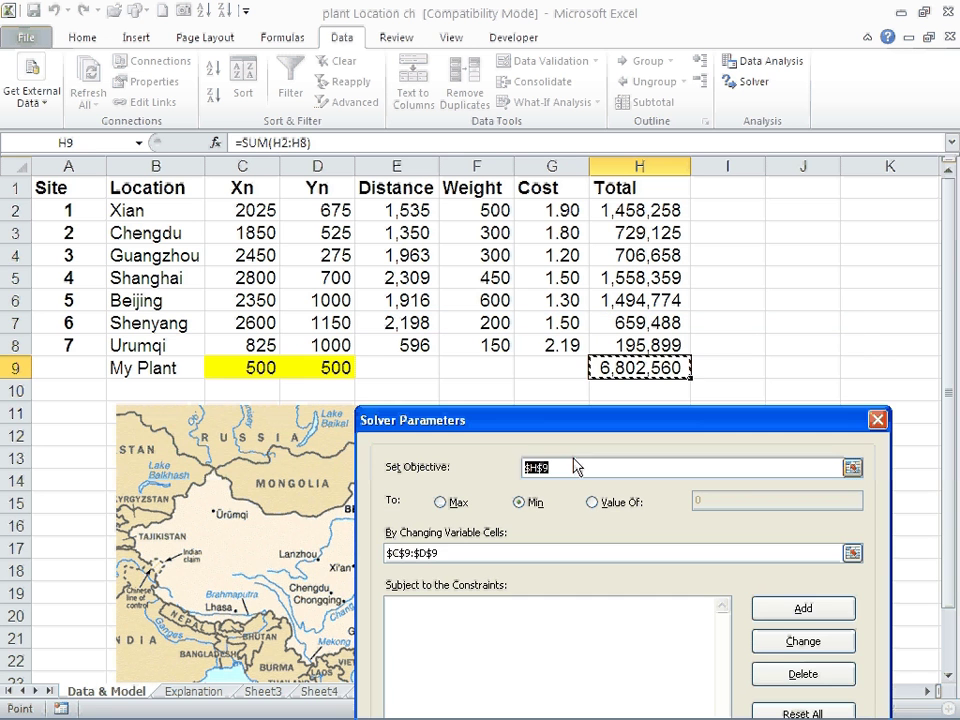
Set Solver's objective to $H$9 and its changing cells to $C$9:$D$9.
click(637, 368)
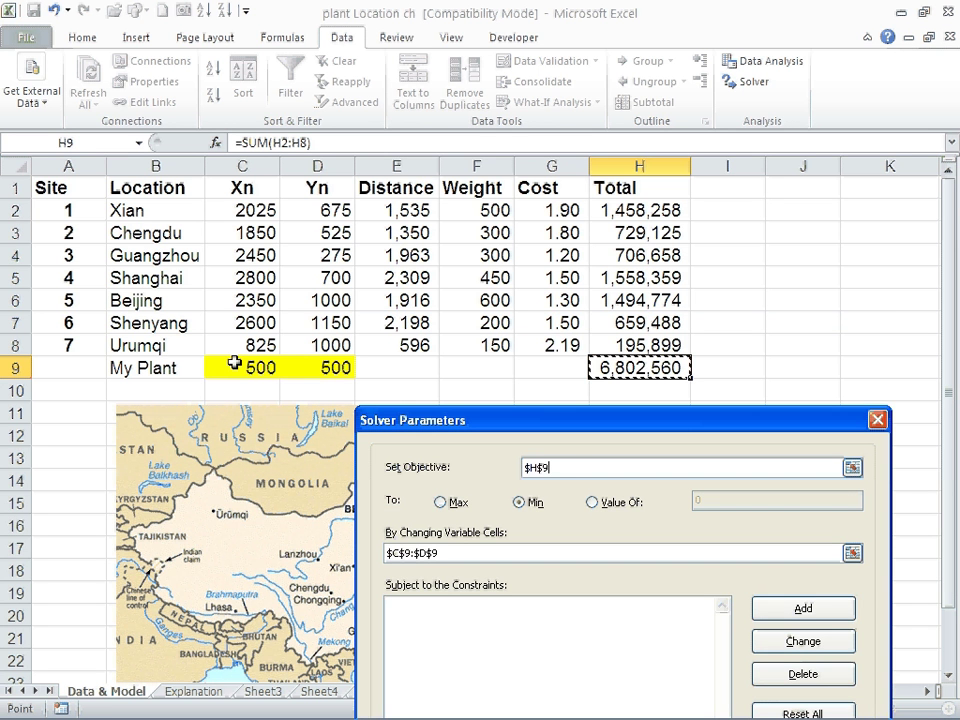
drag(235, 364, 314, 370)
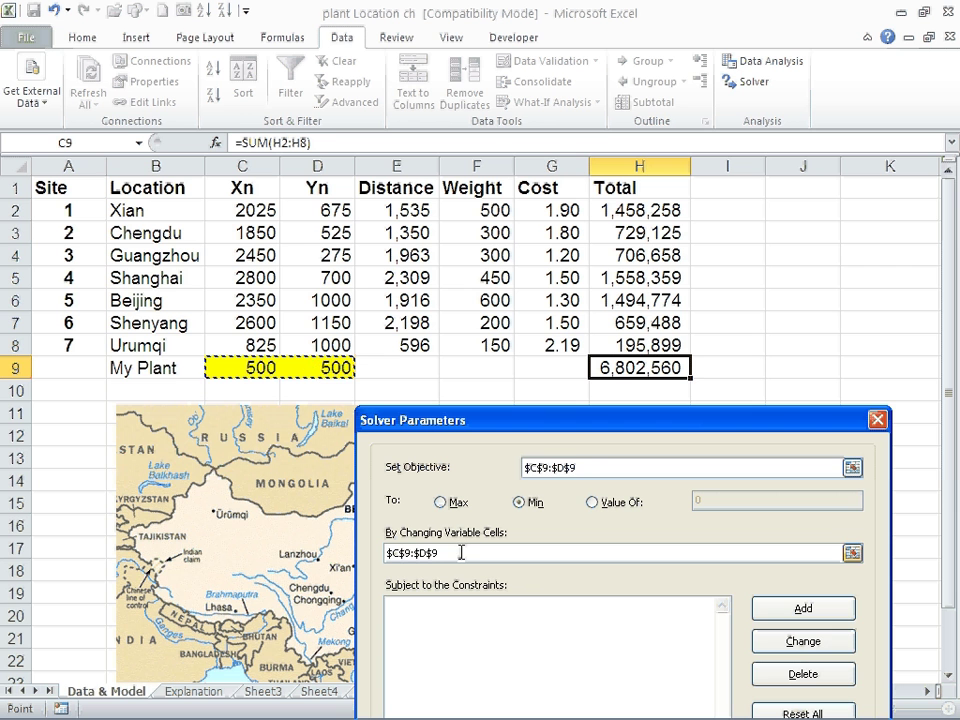
click(600, 467)
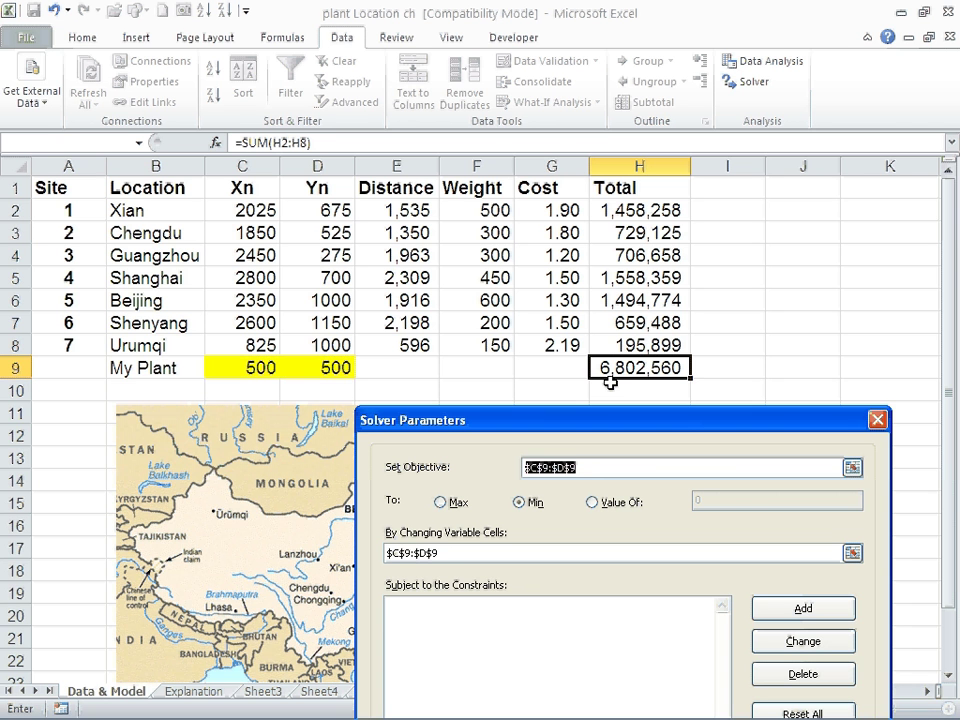
click(610, 382)
double_click(423, 553)
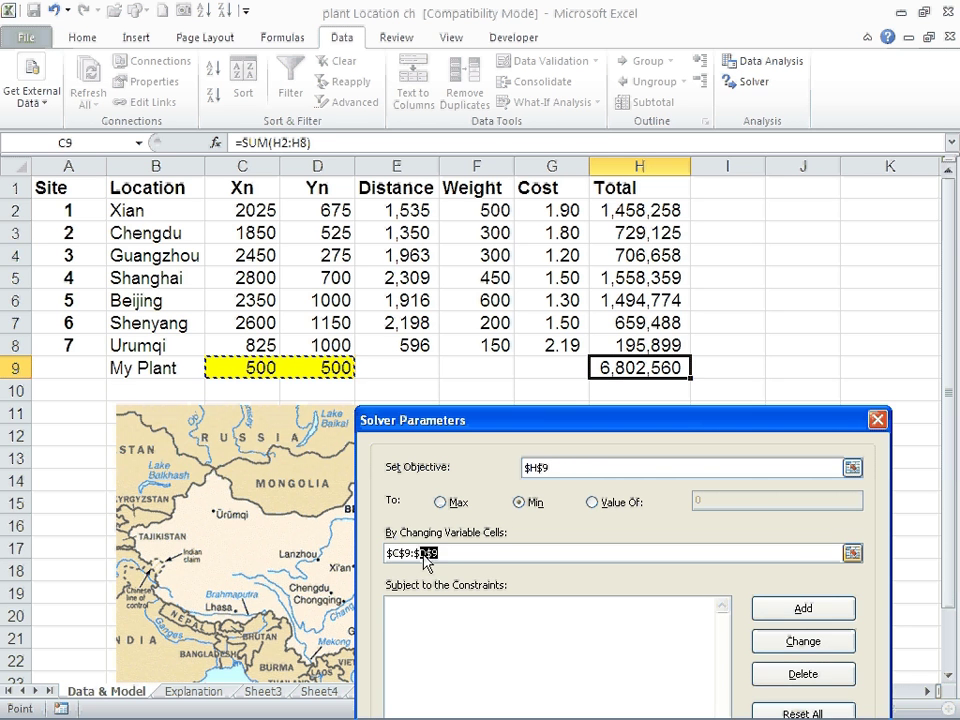
drag(425, 556, 373, 548)
drag(245, 368, 300, 374)
drag(478, 424, 470, 418)
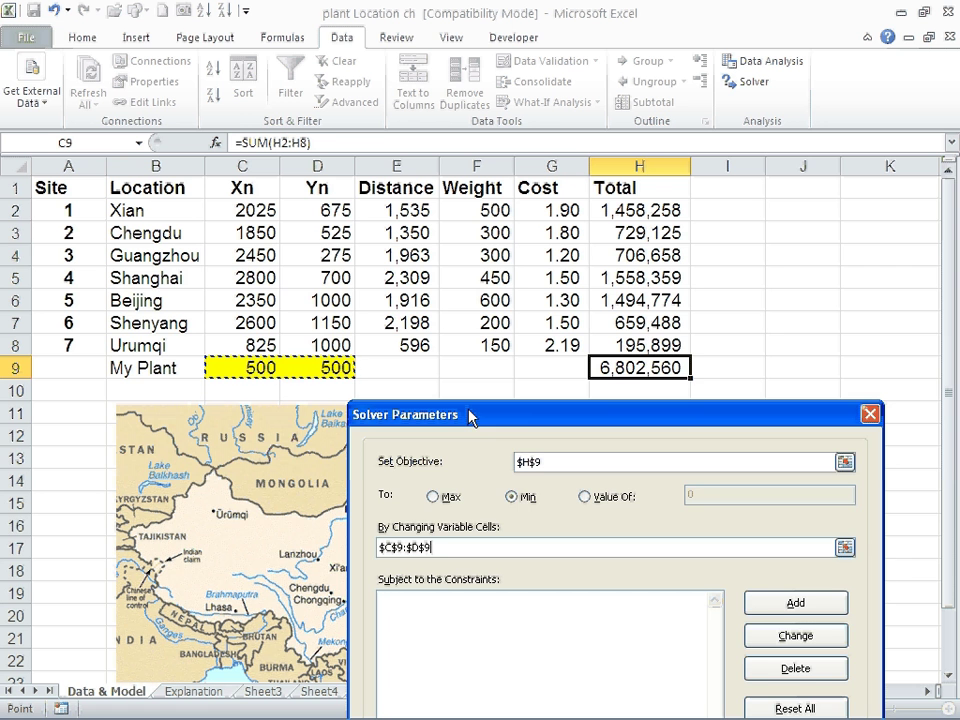
drag(621, 413, 469, 173)
Solve and keep the solution 2074.2, 690.22, then inspect C9, D9, C2, D2 and H9.
click(570, 683)
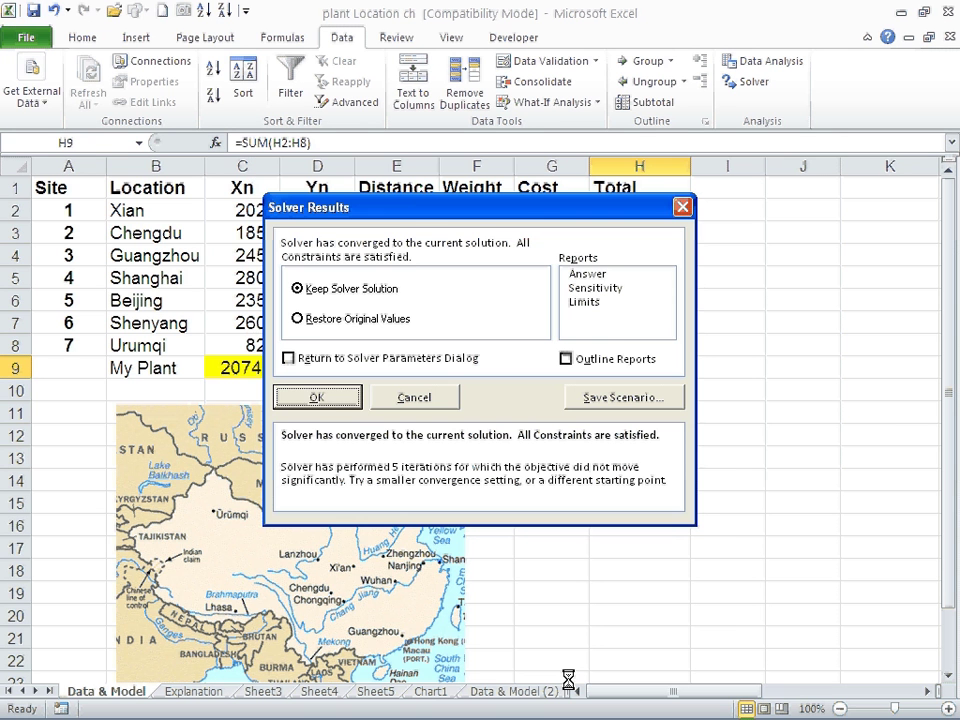
click(318, 398)
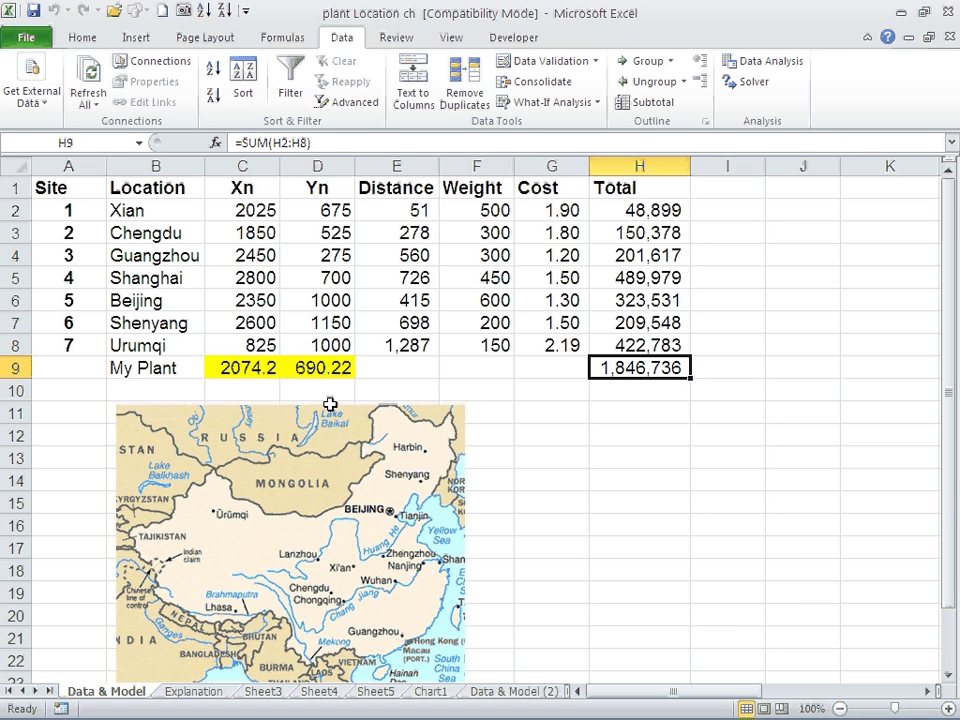
click(257, 372)
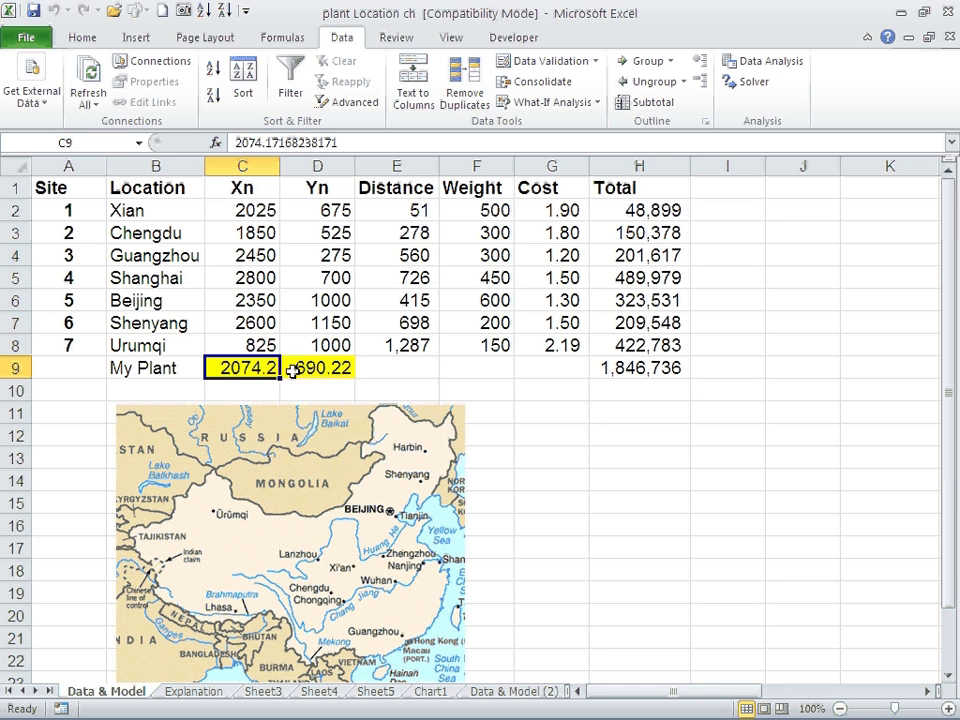
click(292, 370)
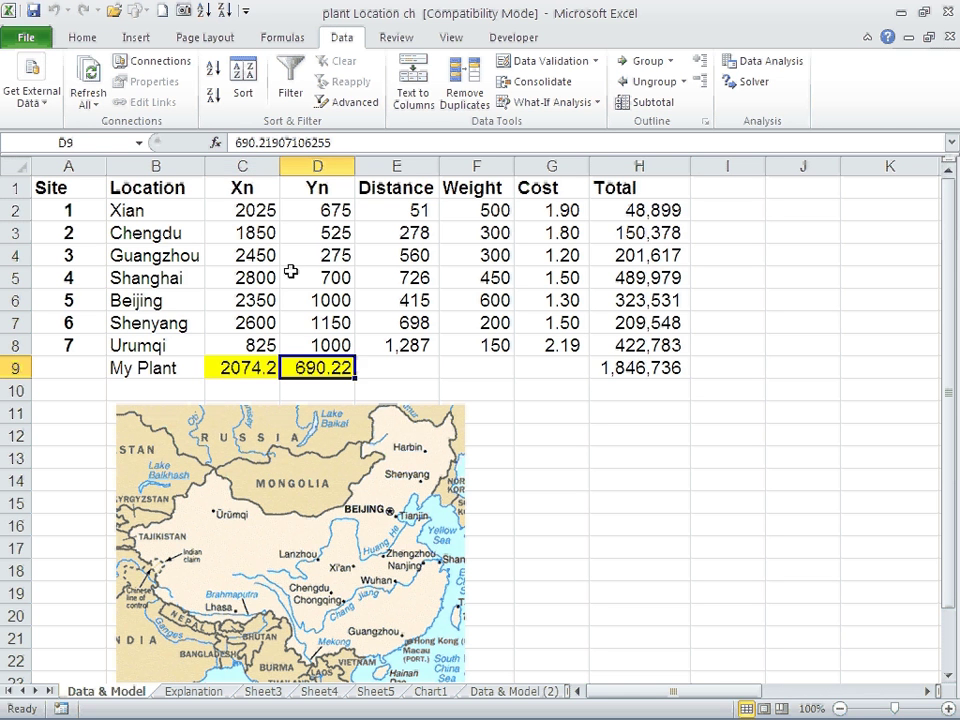
click(268, 213)
click(313, 216)
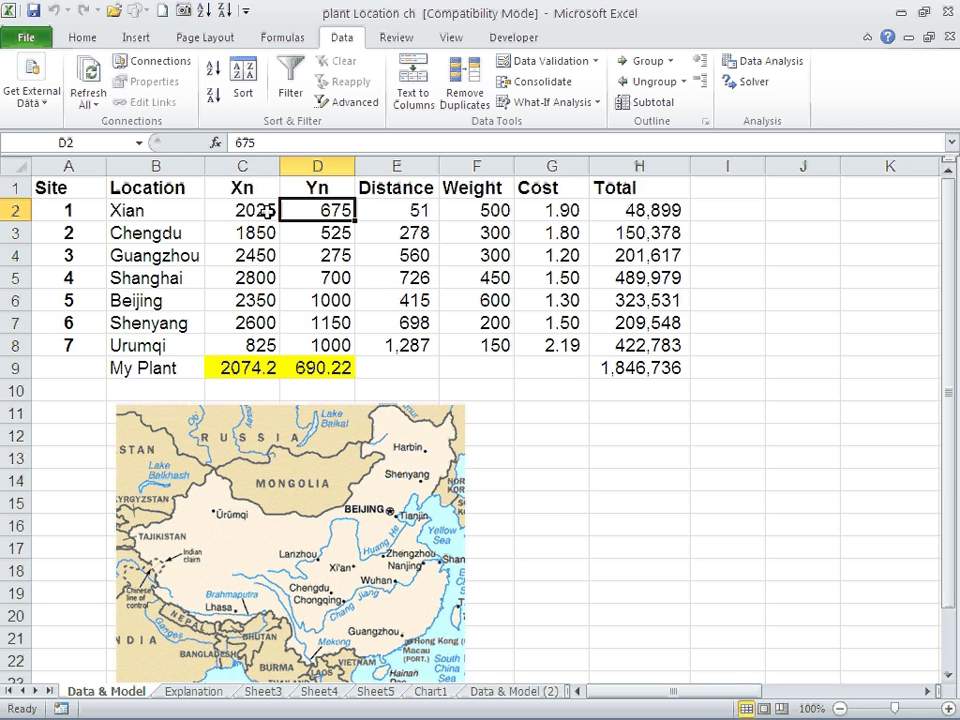
click(610, 368)
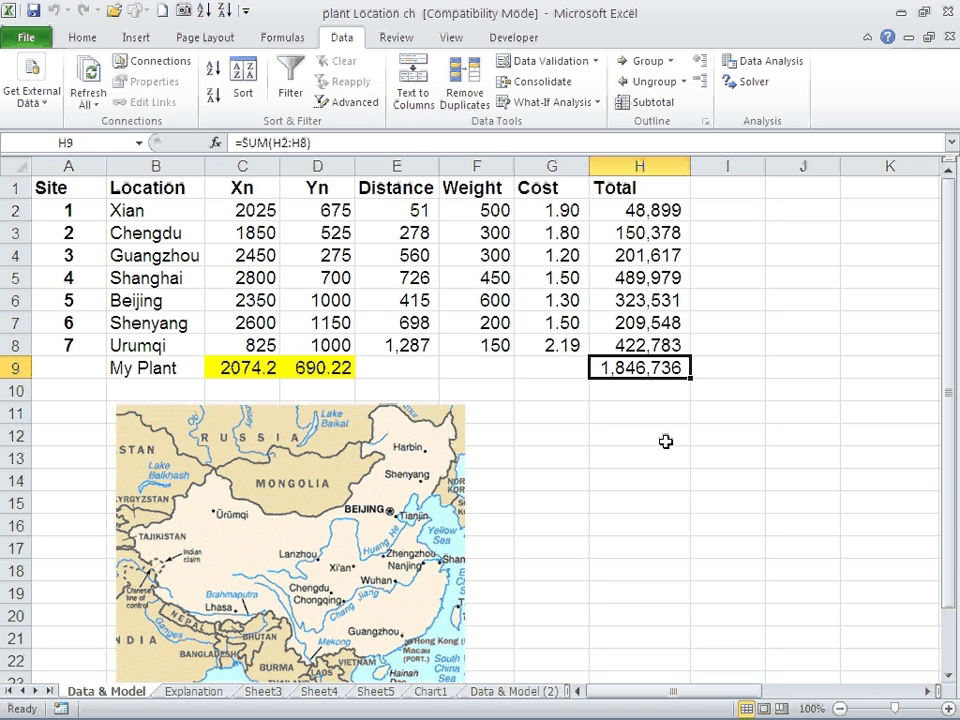
Insert a markers-only scatter chart of the Xn/Yn coordinates in C1:D9.
click(271, 190)
drag(271, 190, 314, 361)
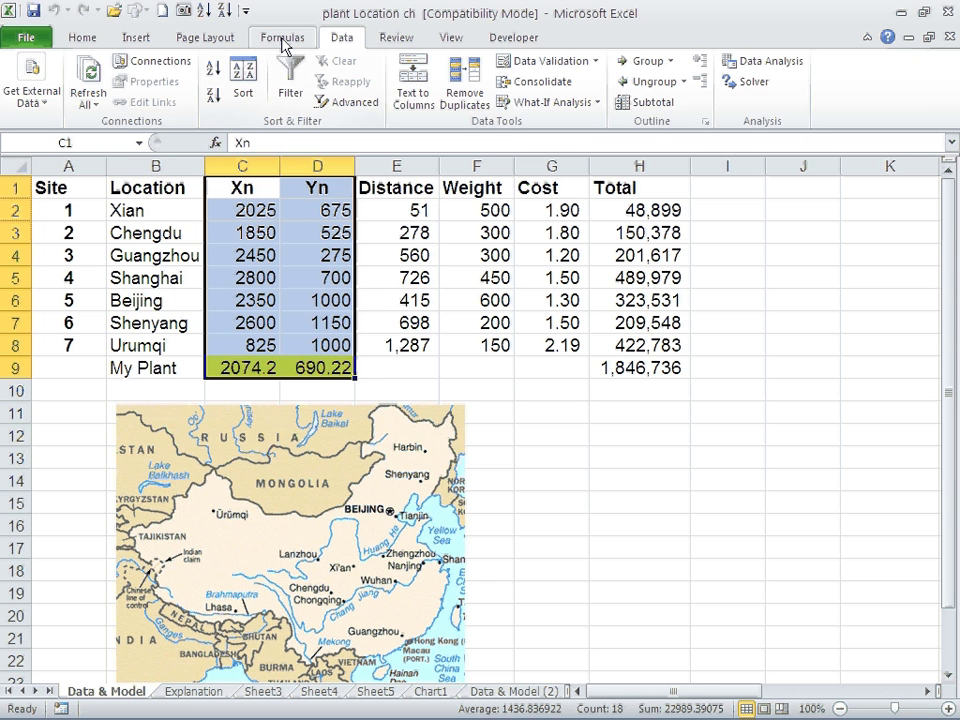
click(158, 40)
click(405, 82)
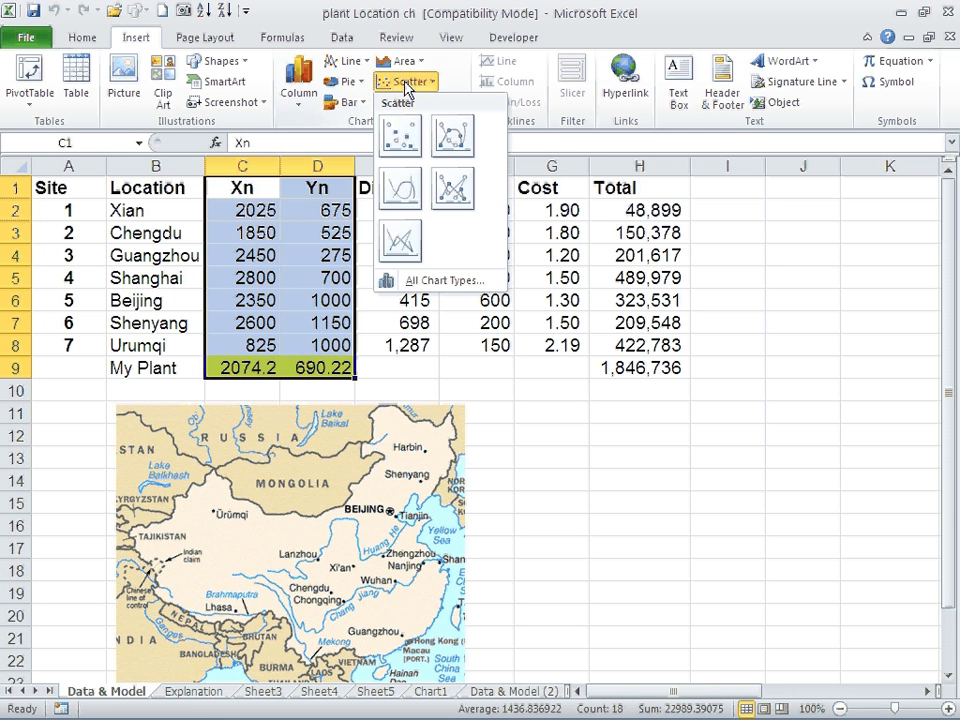
click(400, 135)
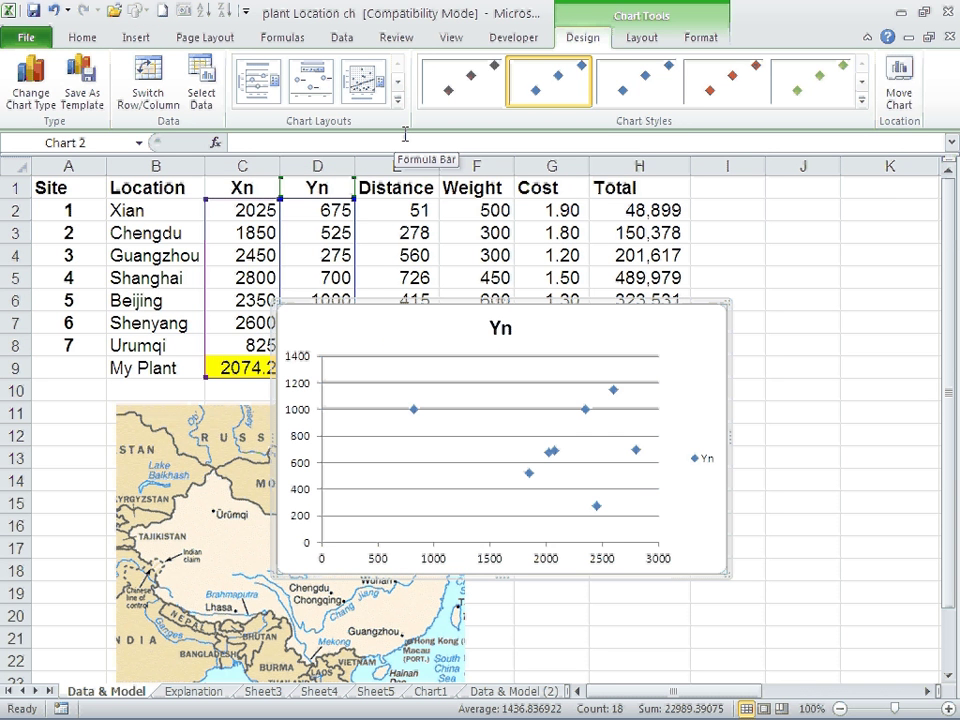
Delete the chart's Yn title and its legend.
click(500, 328)
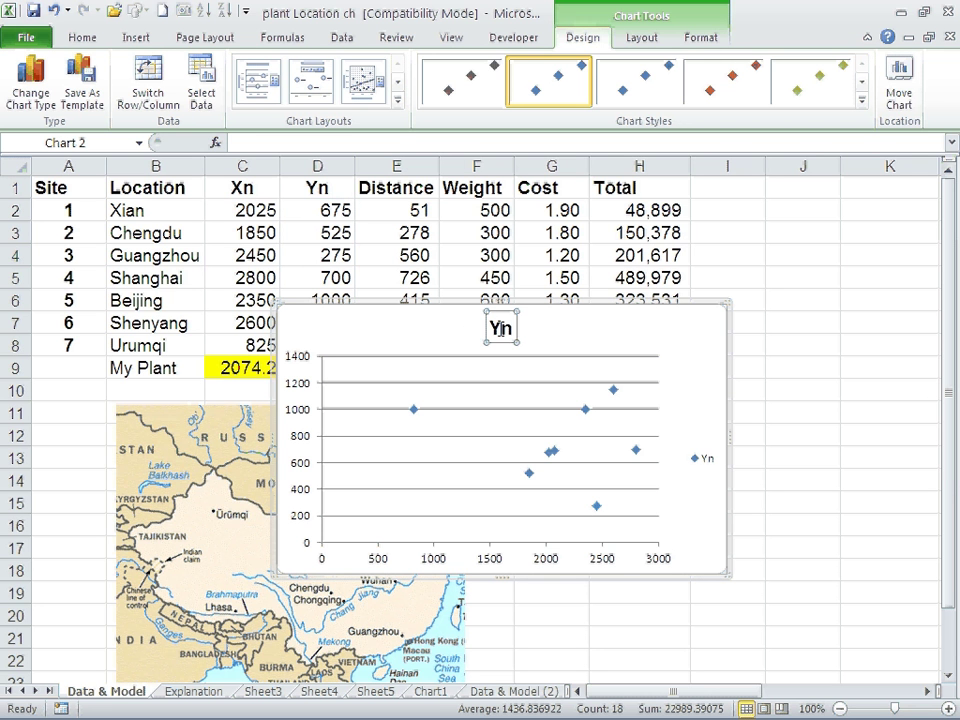
key(Delete)
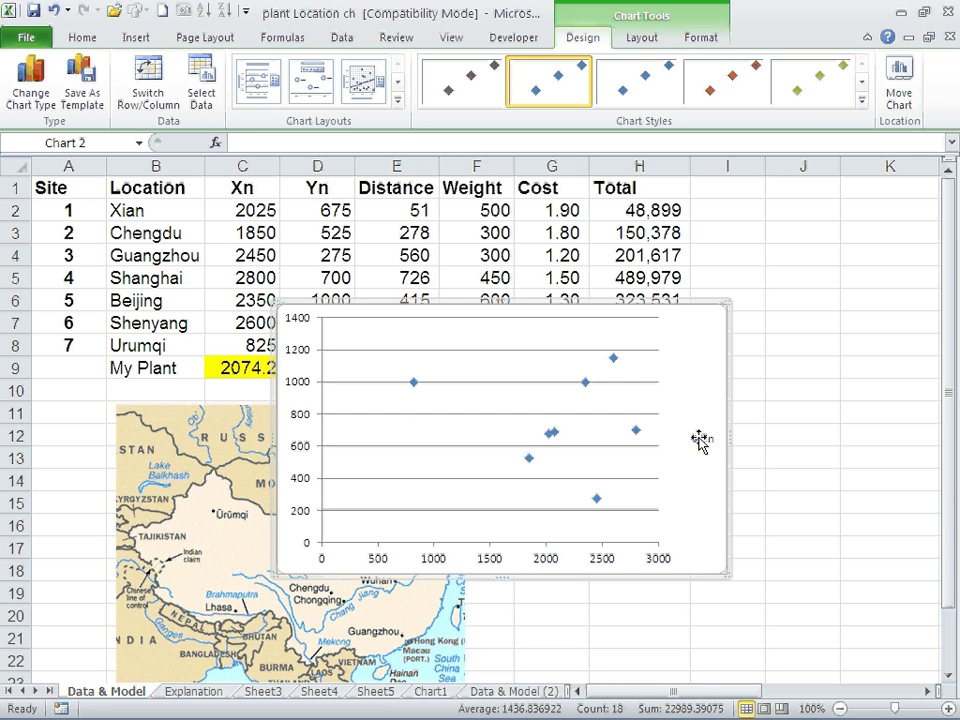
click(701, 441)
key(Delete)
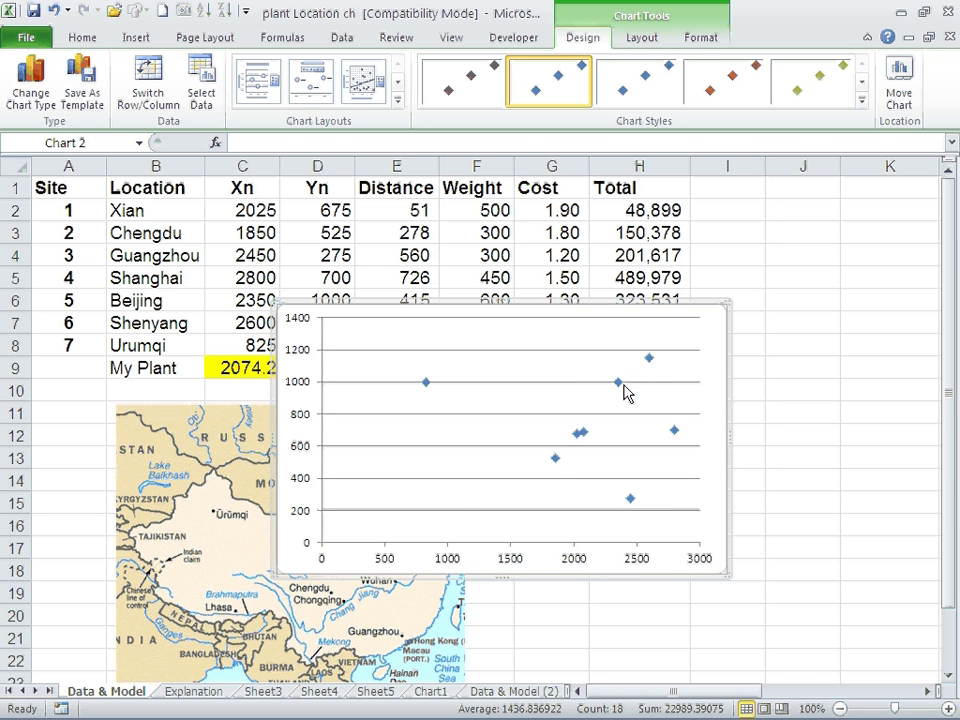
mouse_move(621, 392)
mouse_move(586, 441)
Place the chart beside the map, reset C9:D9 to 500, and shift the chart below row 9.
drag(370, 306, 534, 322)
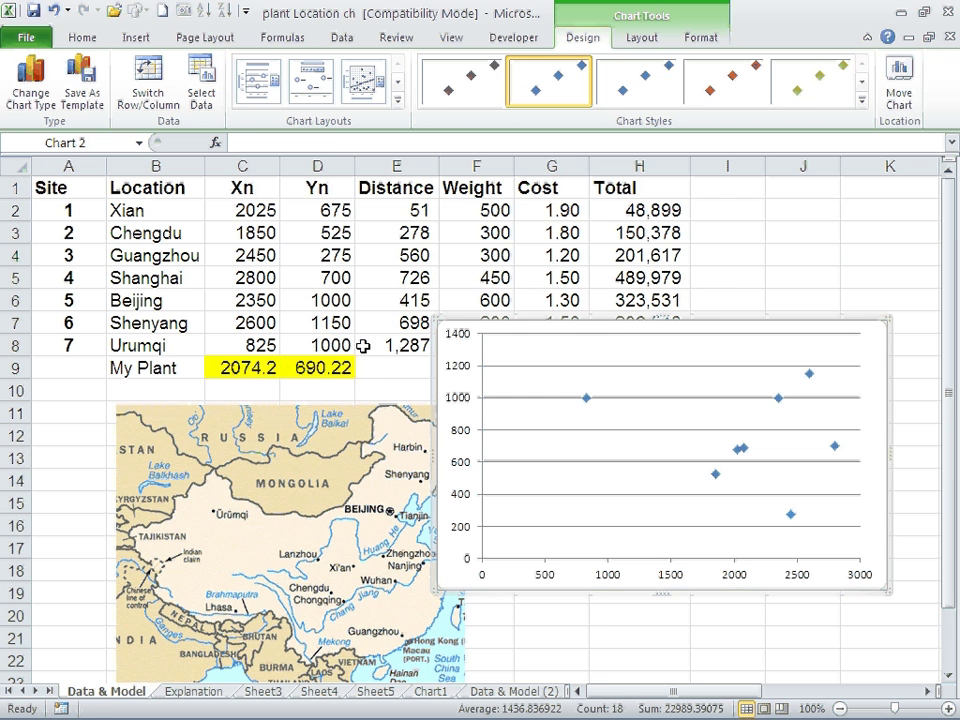
key(Escape)
shift+click(308, 366)
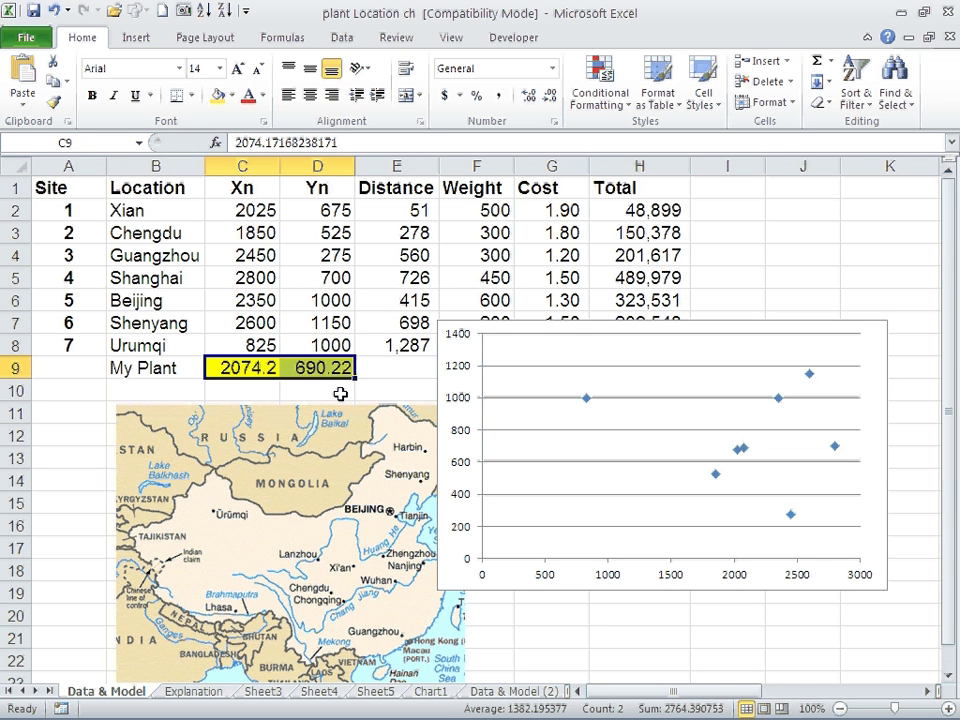
text(50)
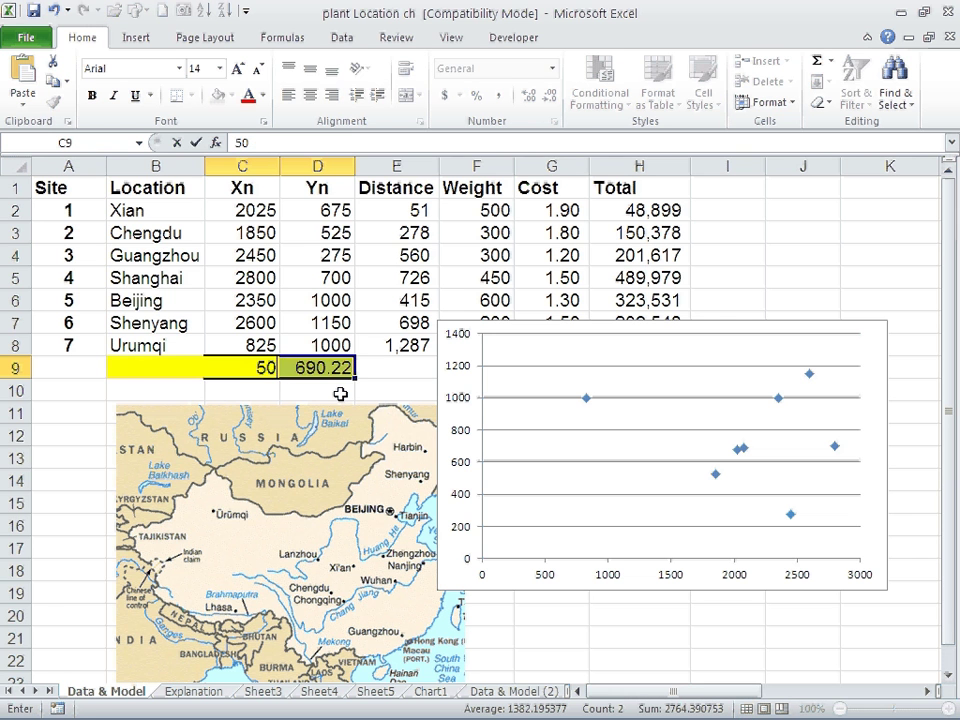
text(0)
key(ctrl+Return)
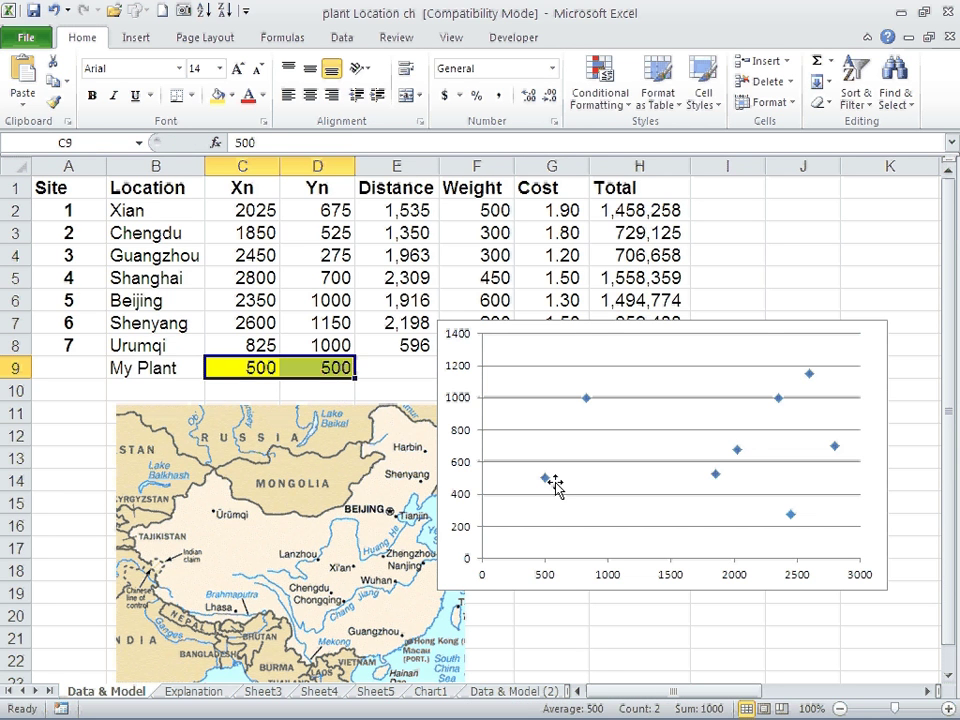
drag(557, 330, 551, 385)
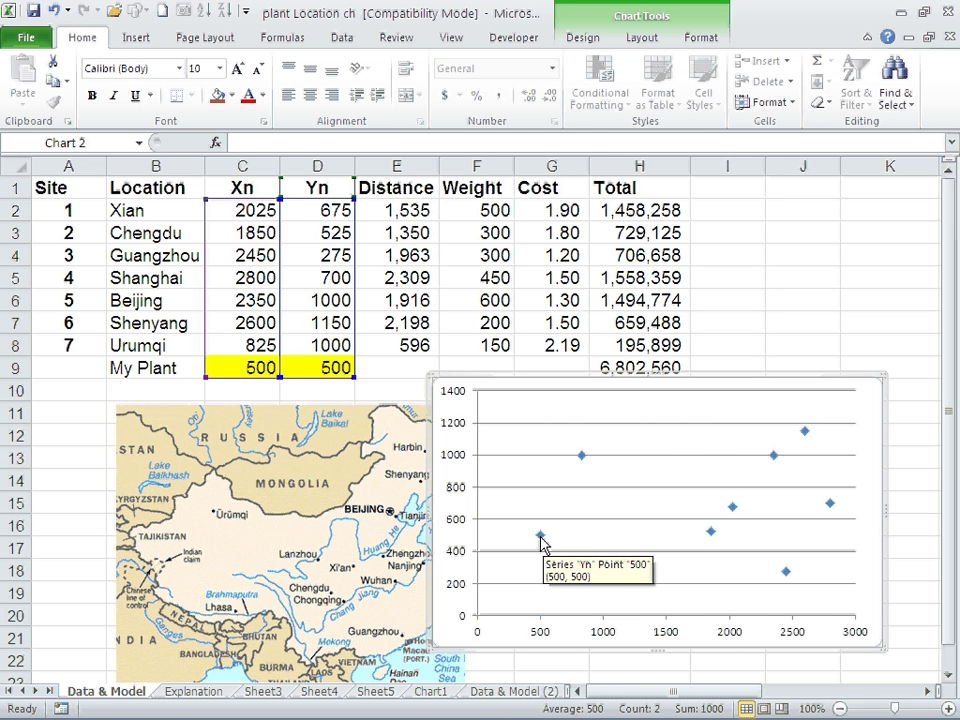
Give the single My Plant point at (500, 500) a solid red marker fill.
click(541, 537)
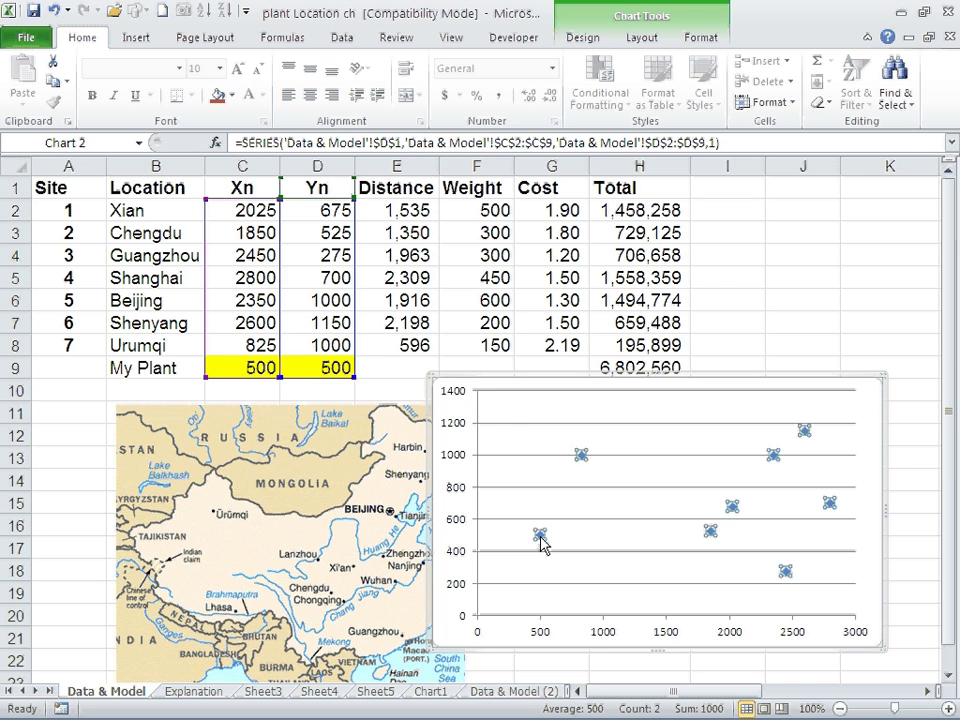
click(541, 537)
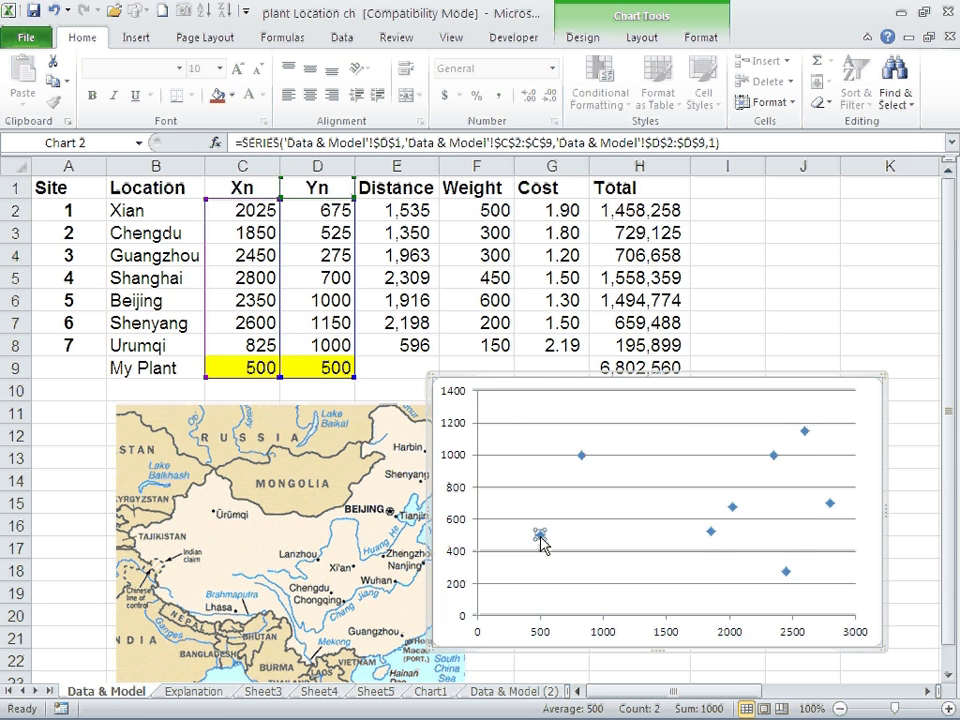
right_click(541, 539)
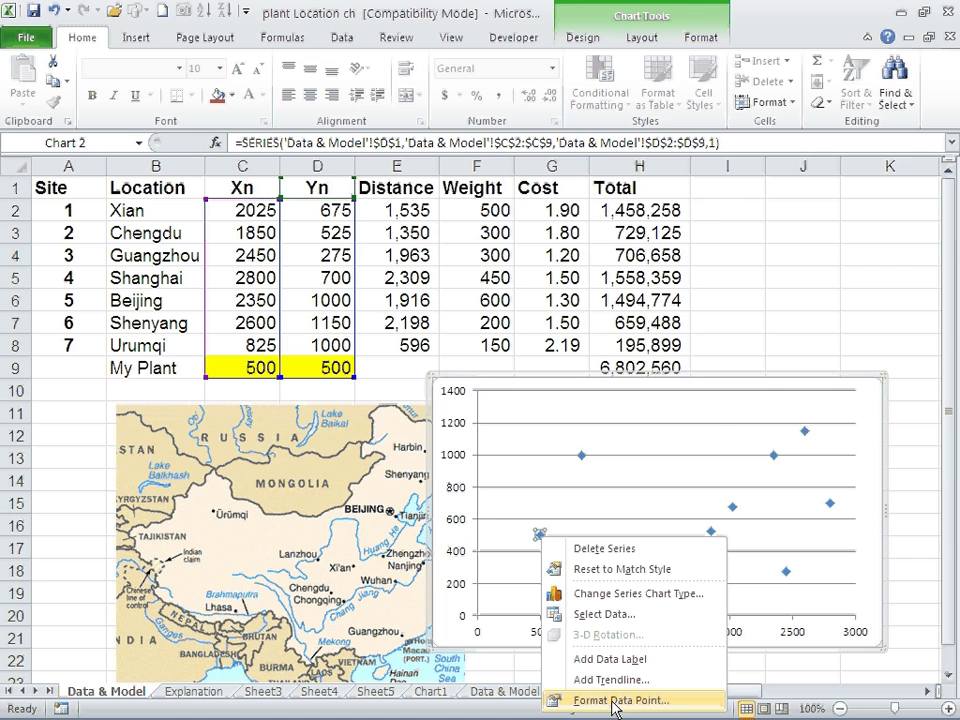
click(614, 701)
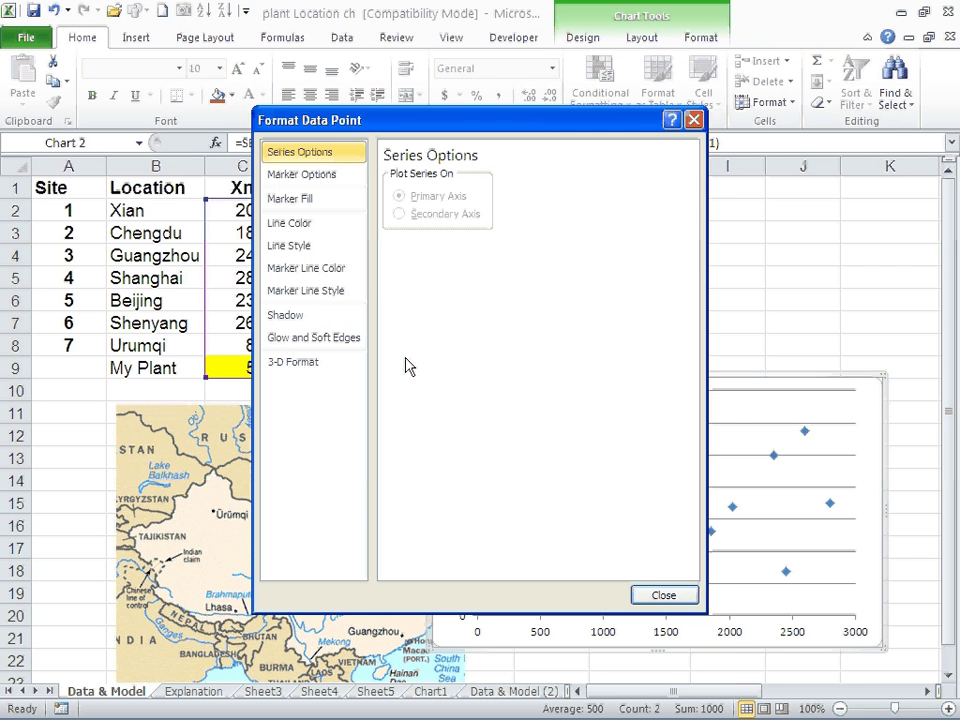
click(305, 199)
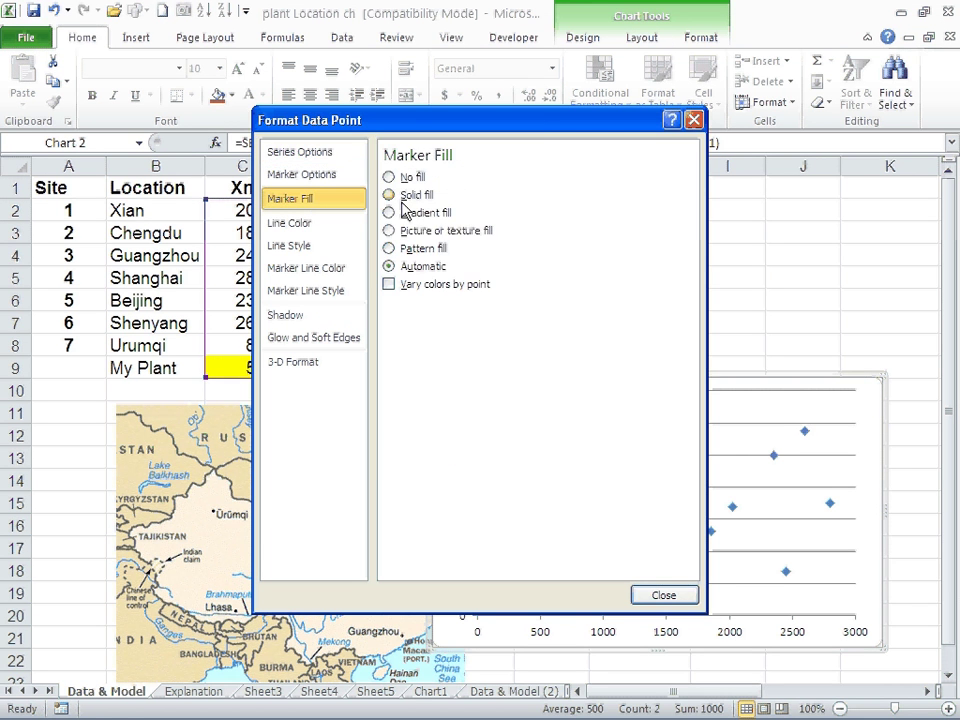
click(389, 195)
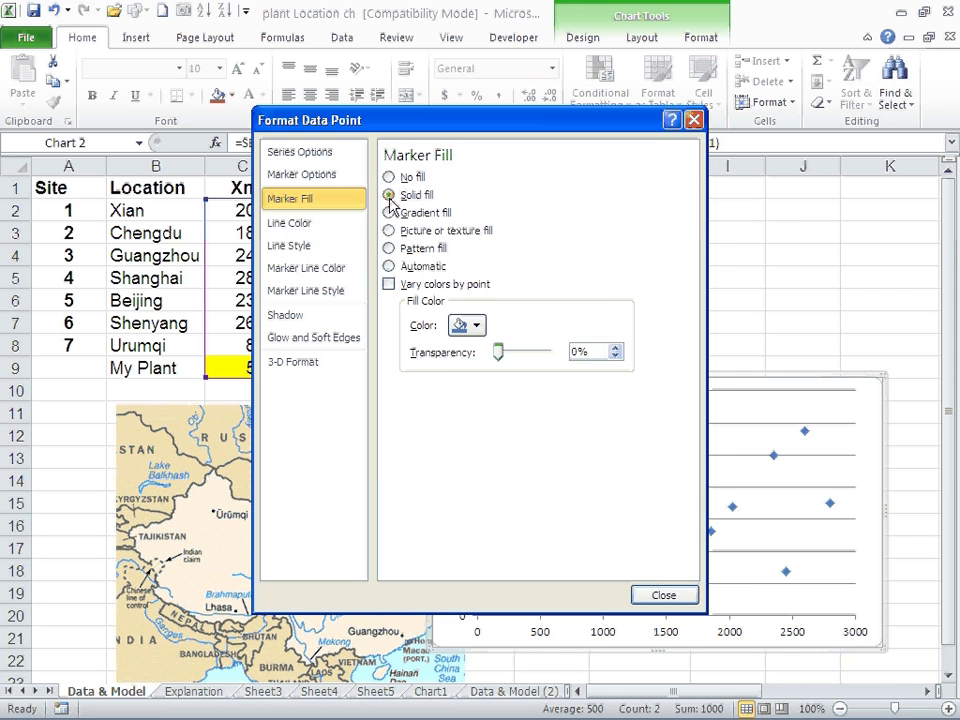
click(477, 325)
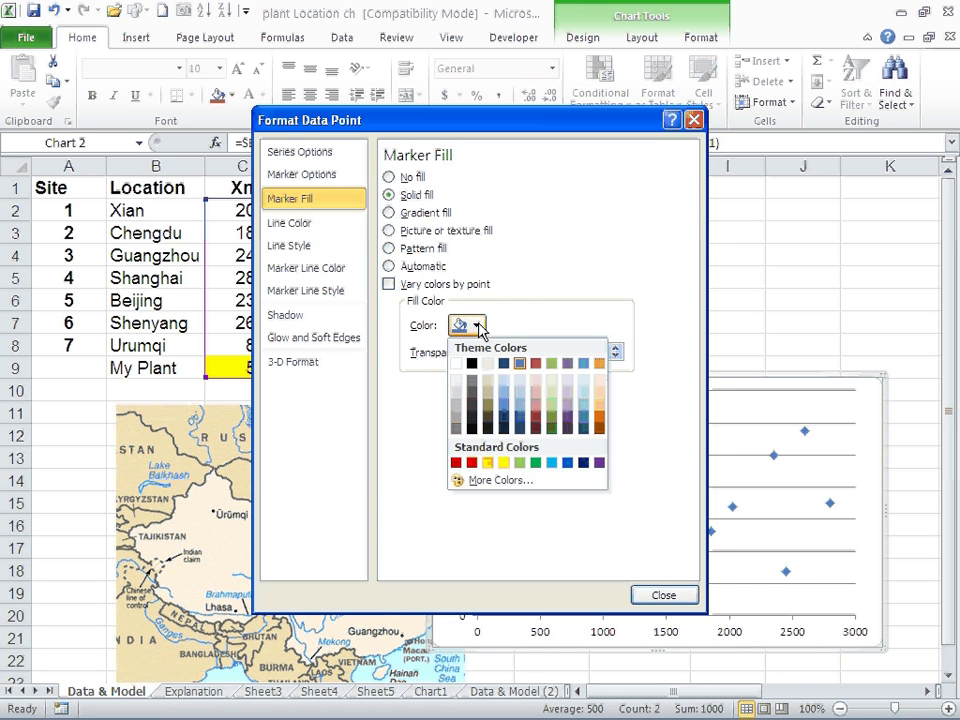
click(472, 463)
Make the My Plant marker a built-in square of size 8.
click(300, 175)
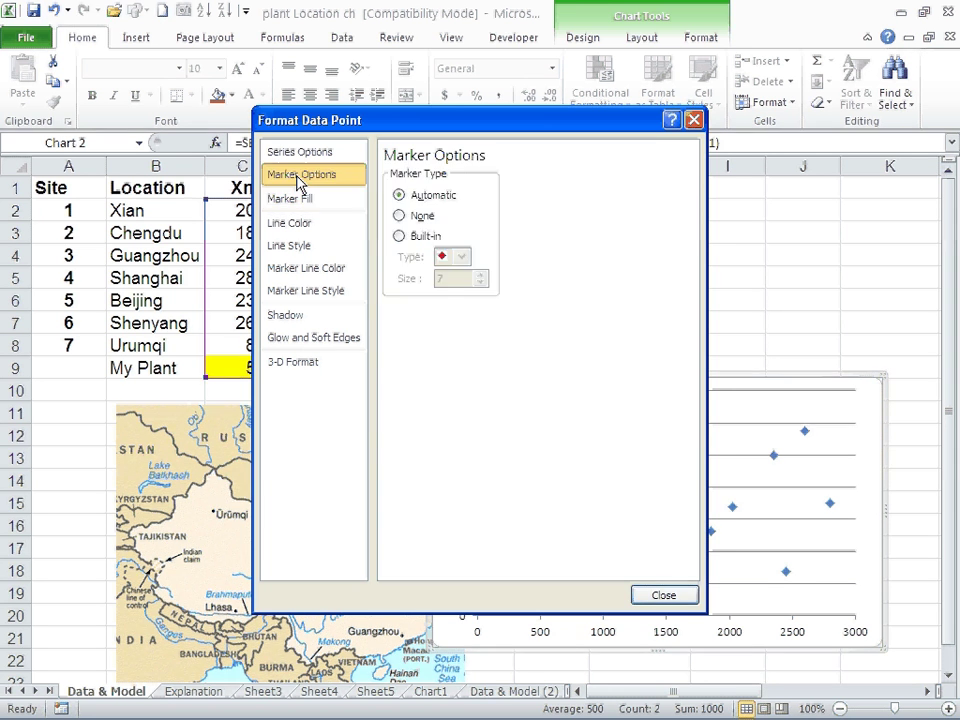
click(400, 236)
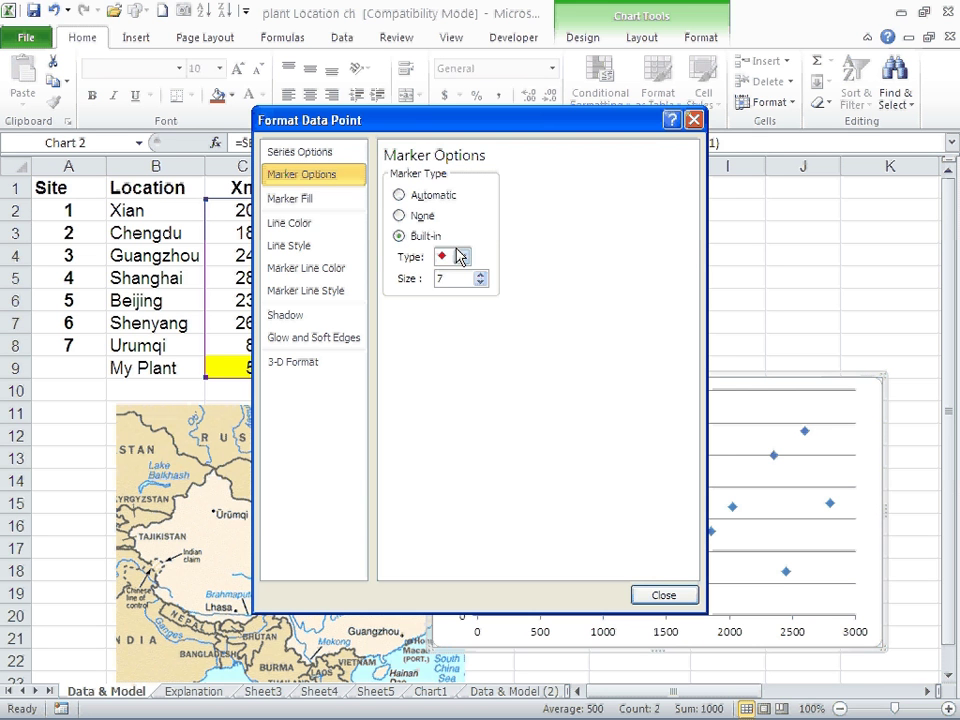
click(460, 257)
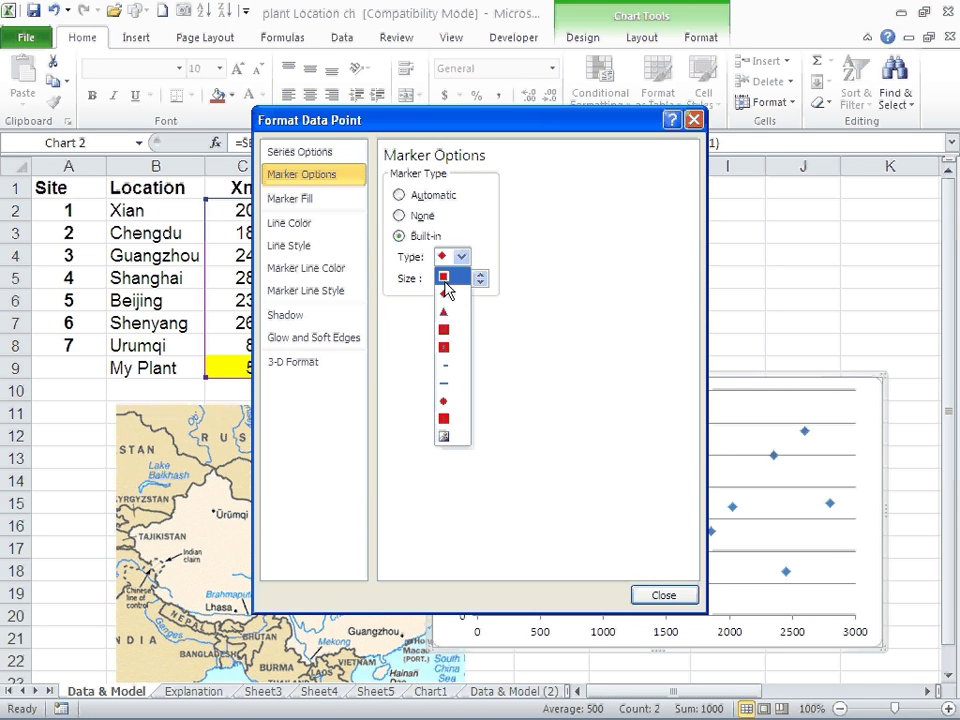
click(445, 279)
click(480, 275)
click(657, 596)
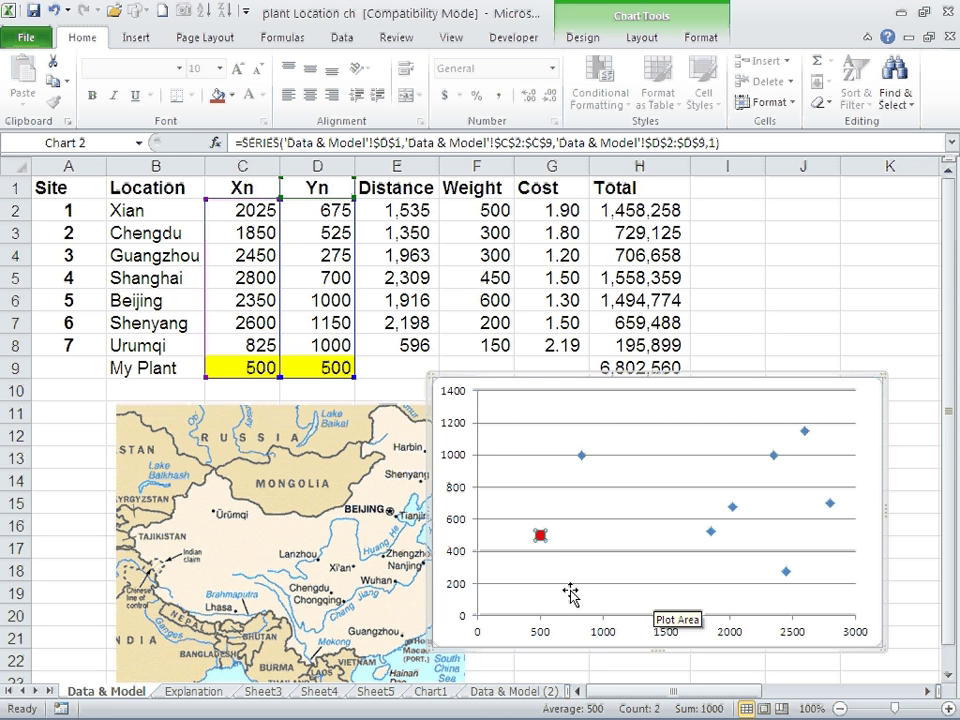
Rerun Solver on H9 and keep the result: plant at 2074.2, 690.22, total 1,846,736.
click(633, 366)
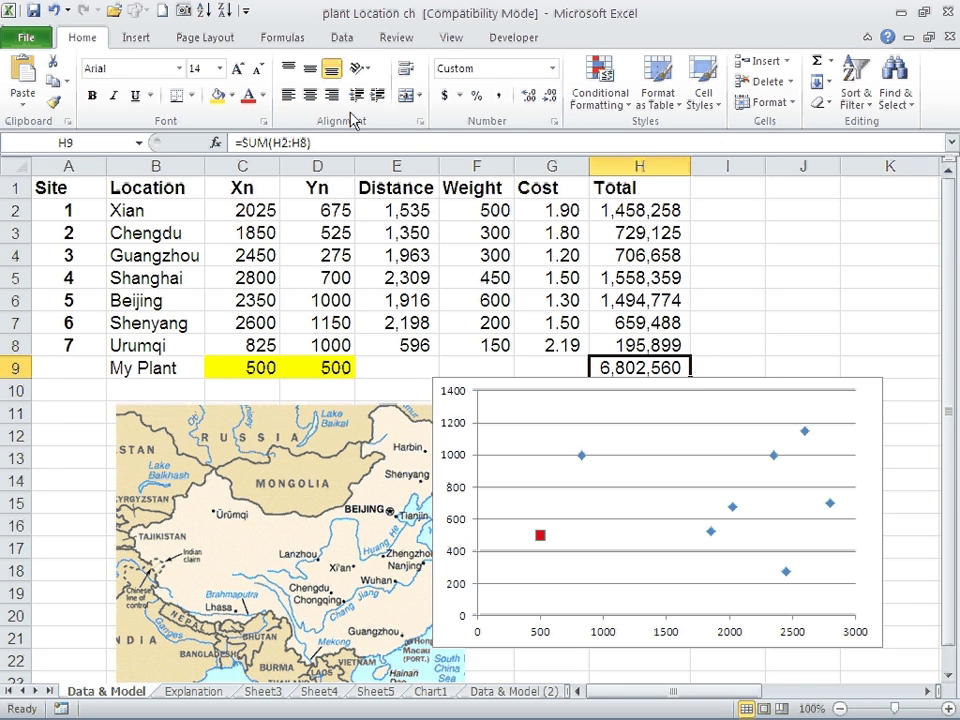
click(341, 38)
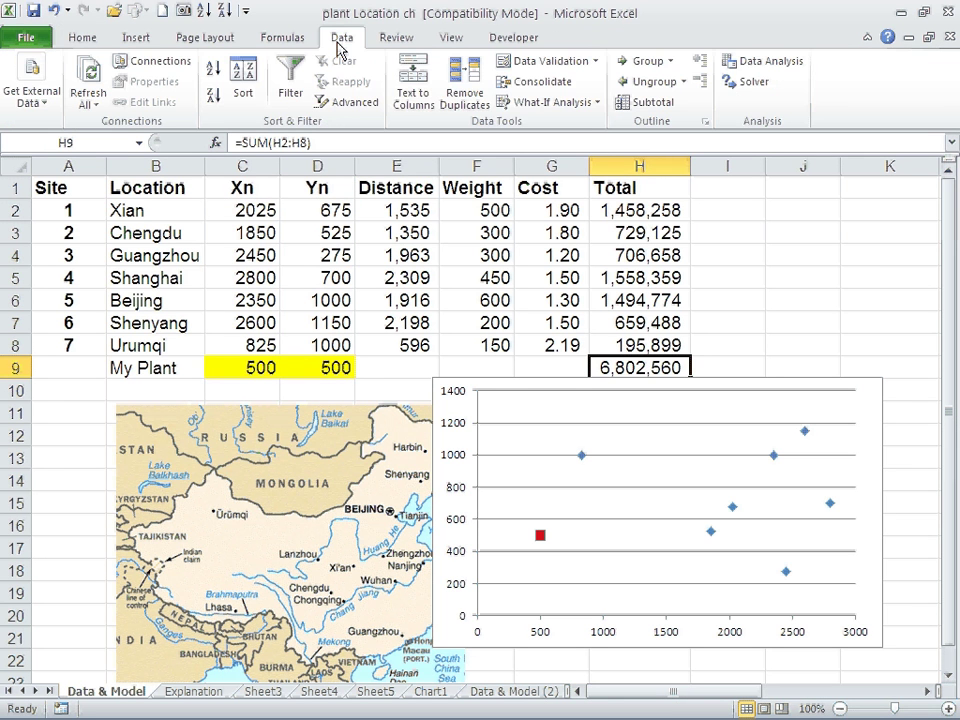
click(735, 85)
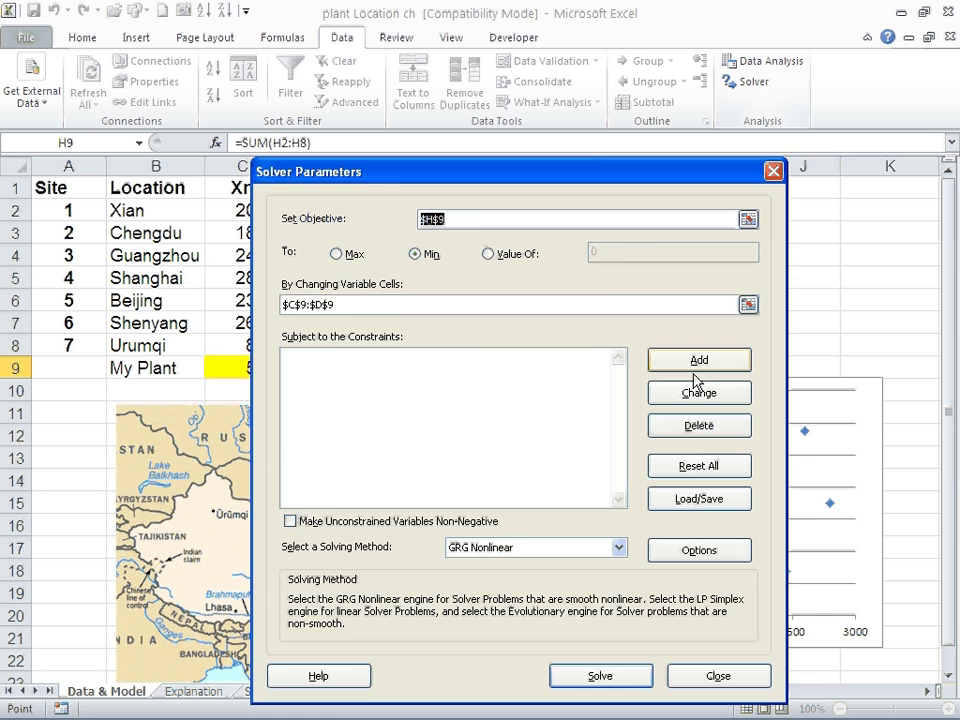
click(598, 680)
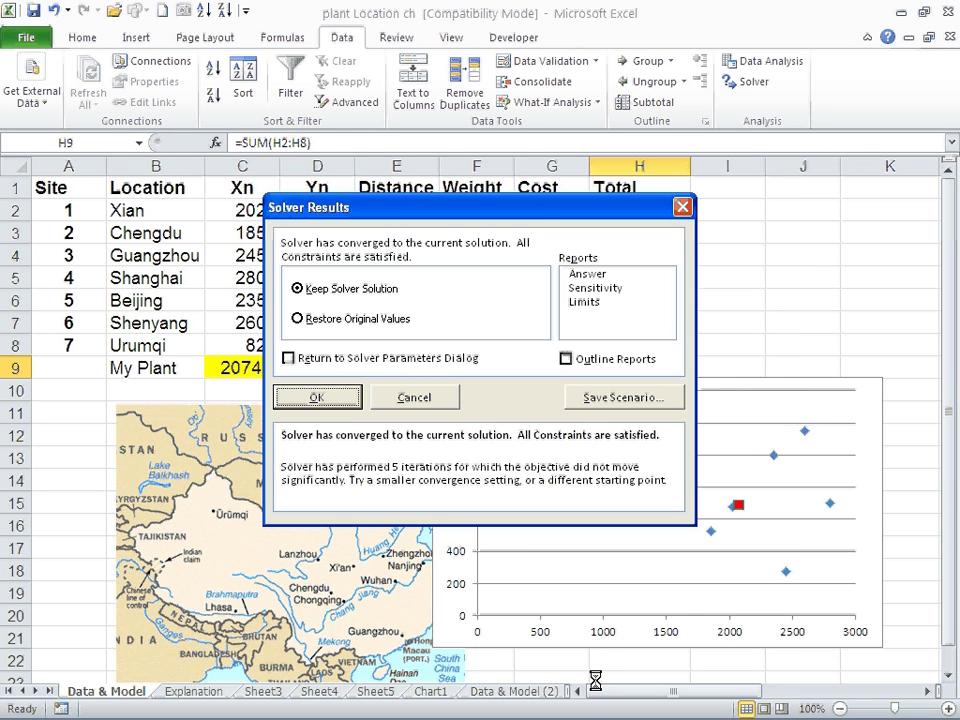
click(316, 398)
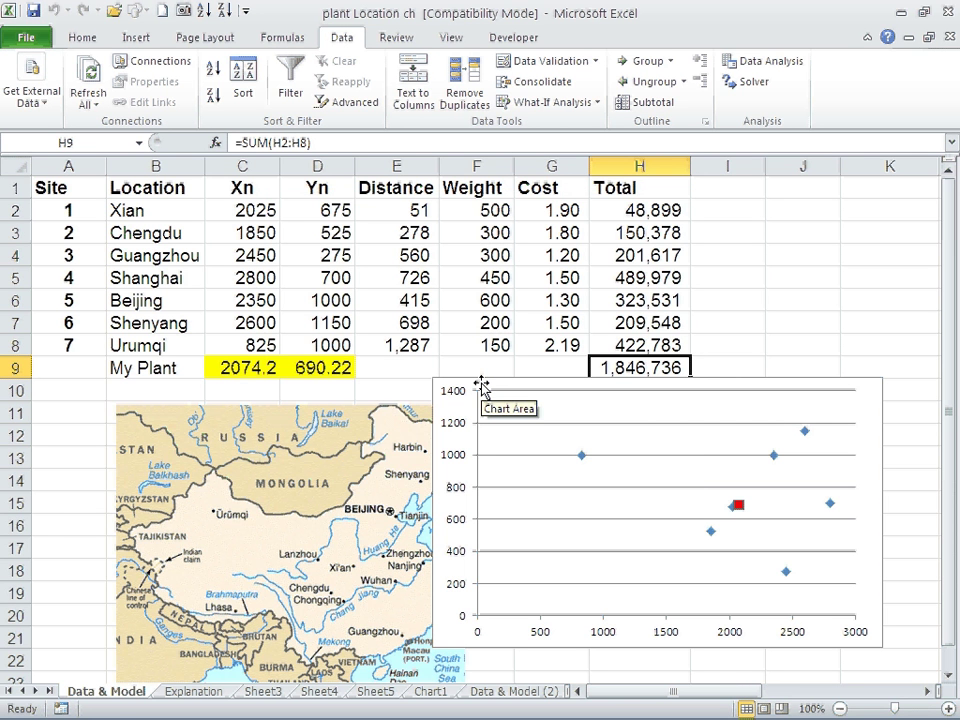
Use the China map picture from the clipboard as the scatter chart's plot-area picture fill.
click(301, 460)
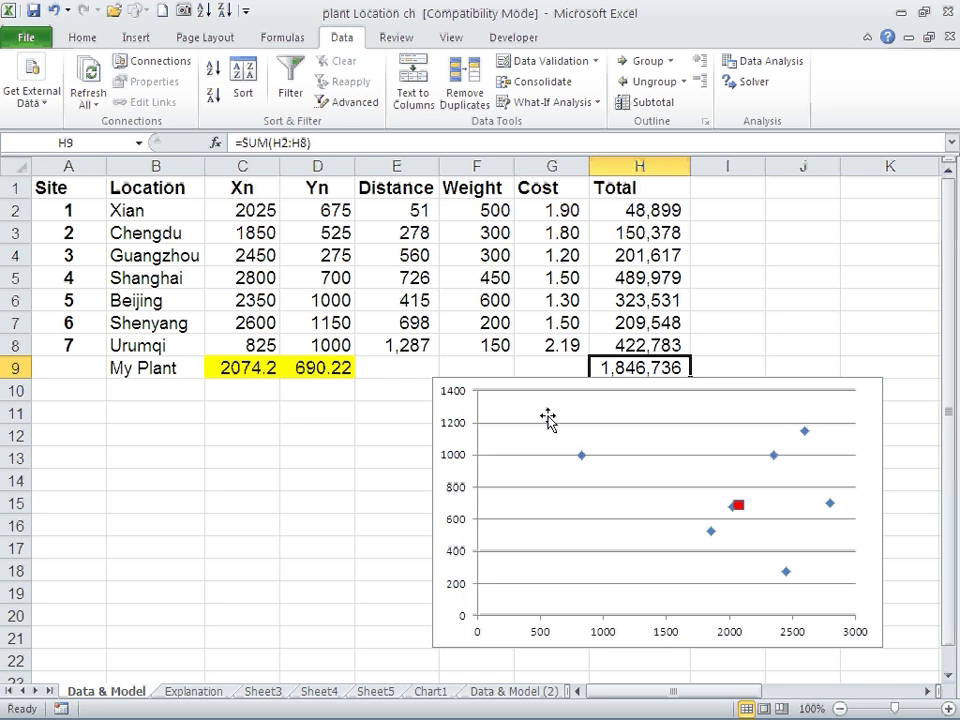
click(548, 418)
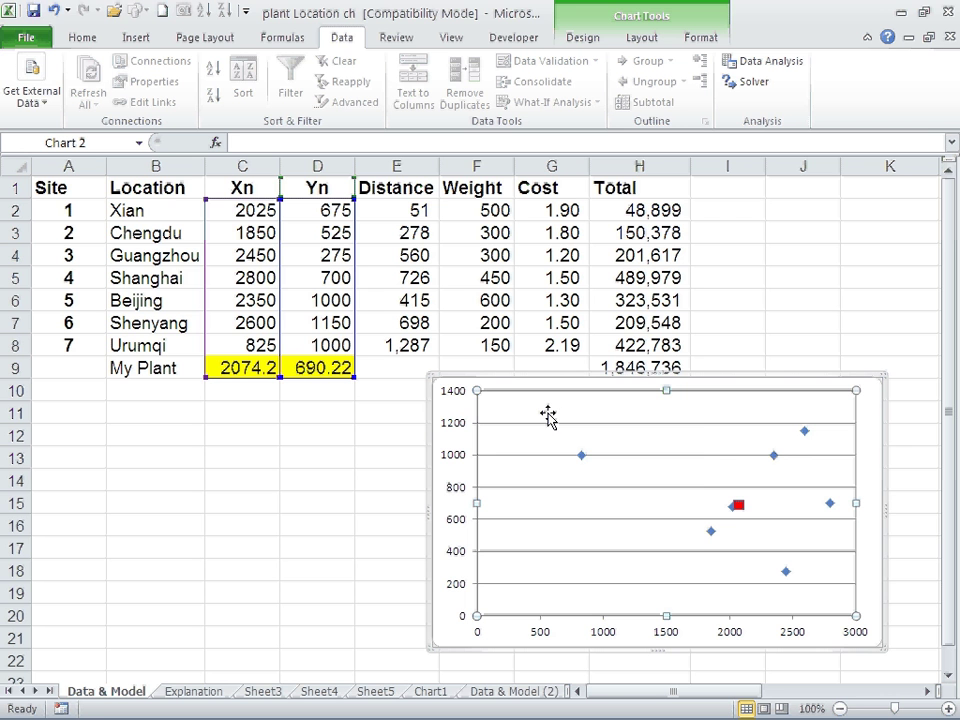
right_click(549, 414)
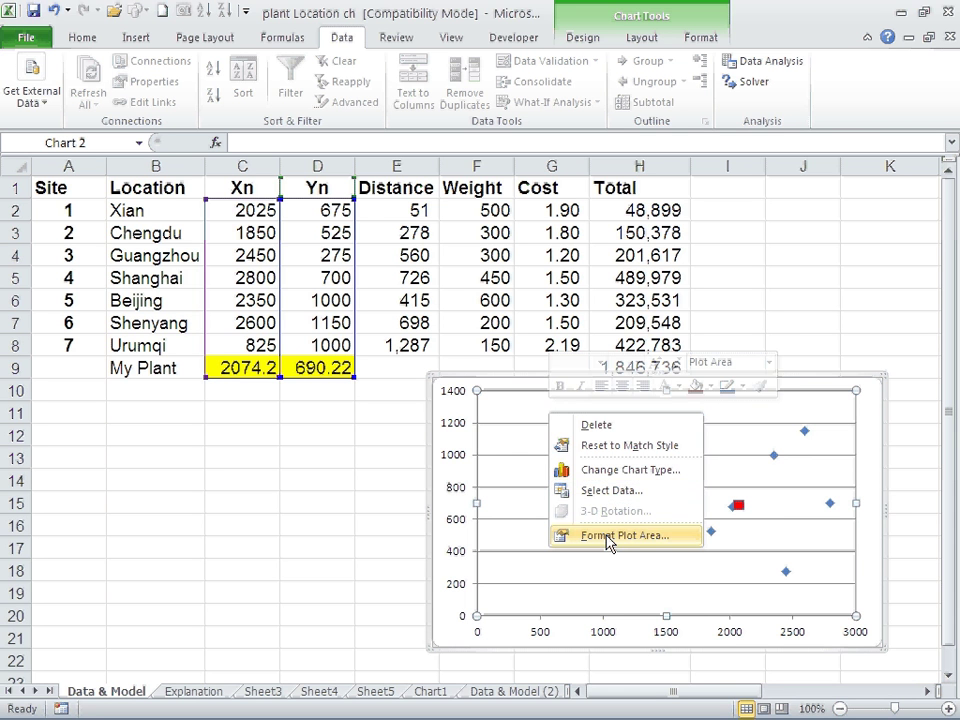
click(607, 536)
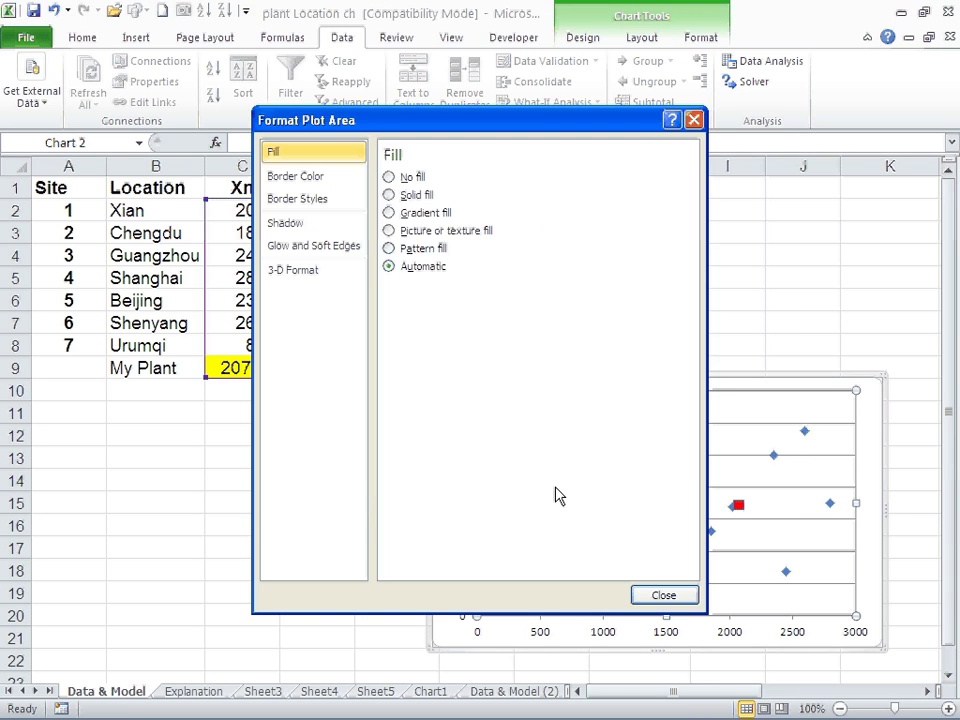
click(414, 230)
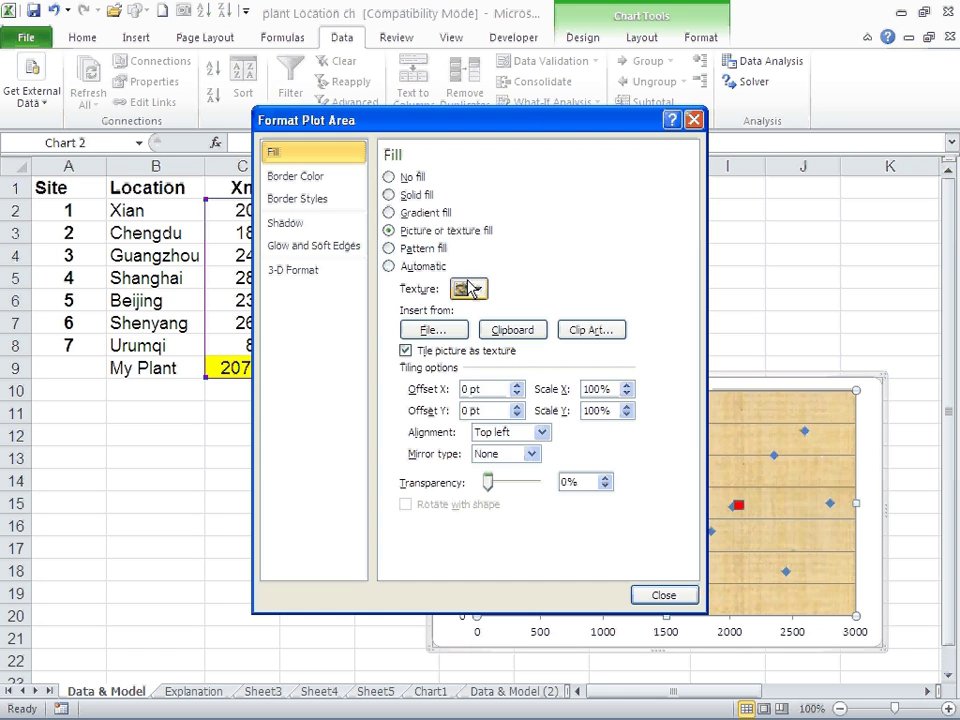
click(508, 335)
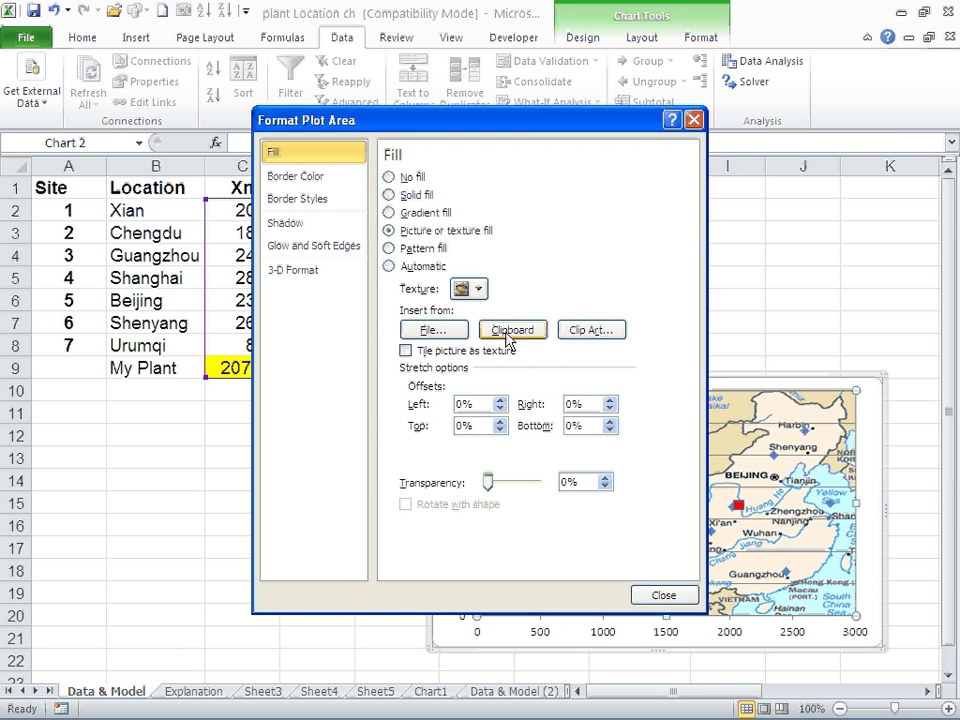
click(662, 596)
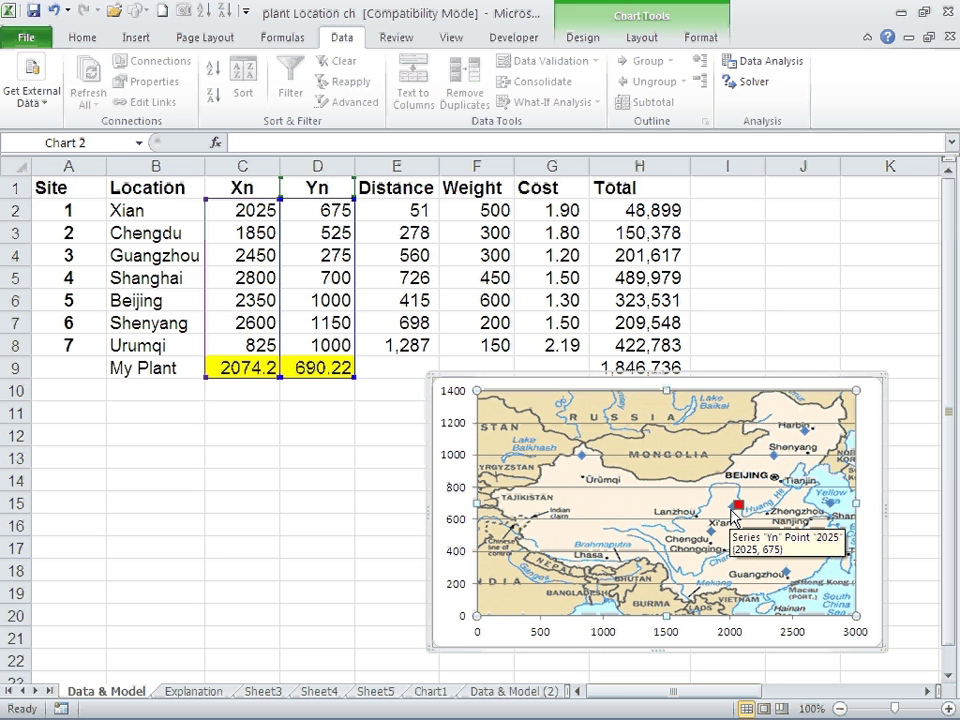
mouse_move(739, 508)
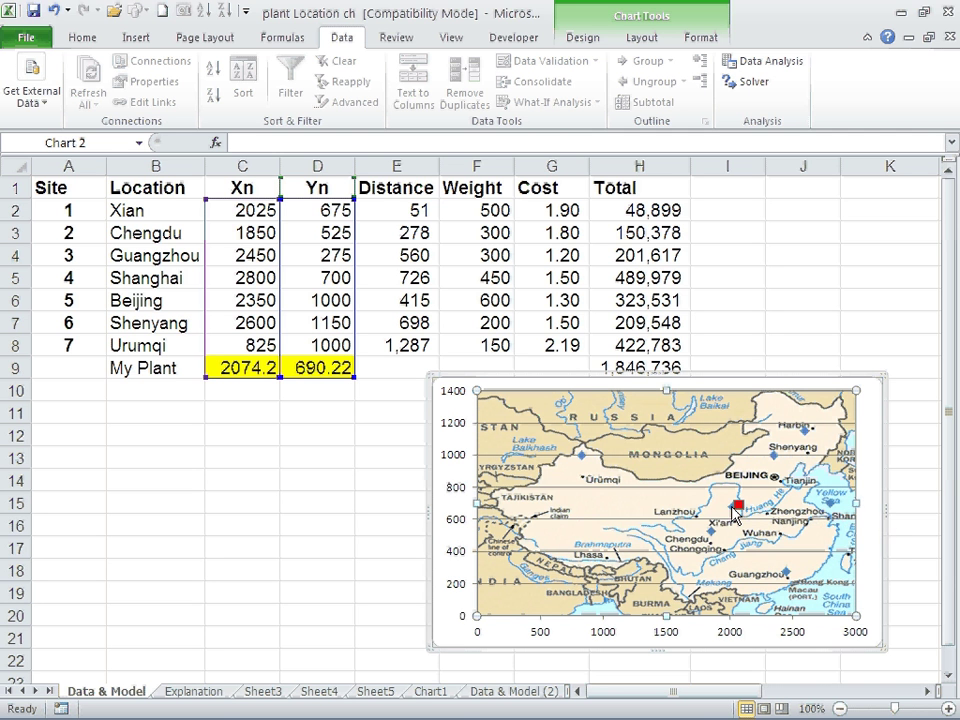
mouse_move(712, 542)
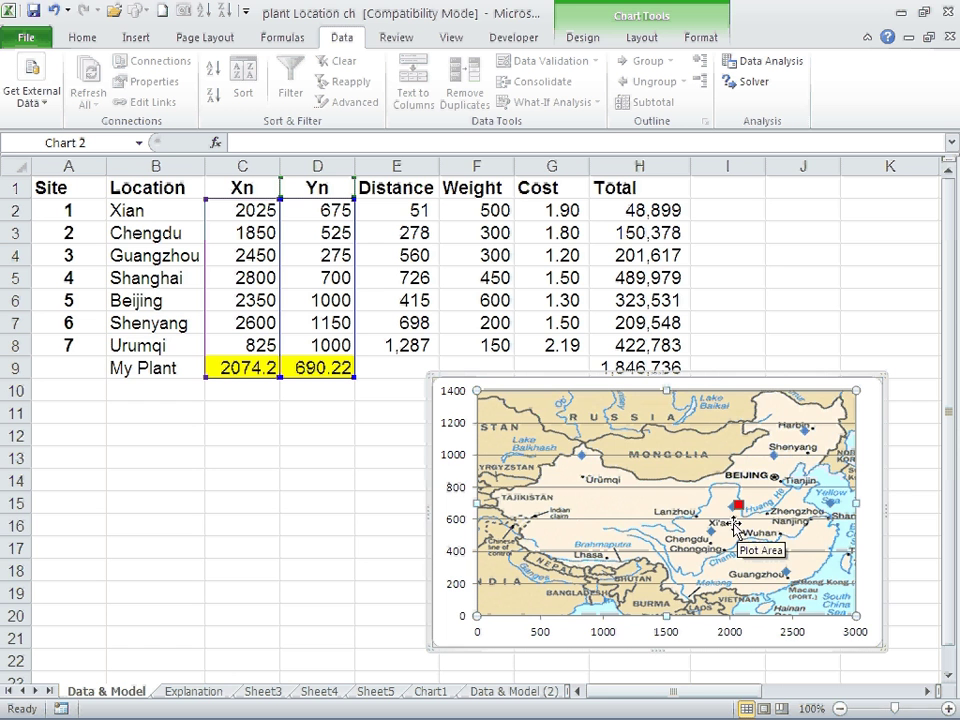
right_click(451, 475)
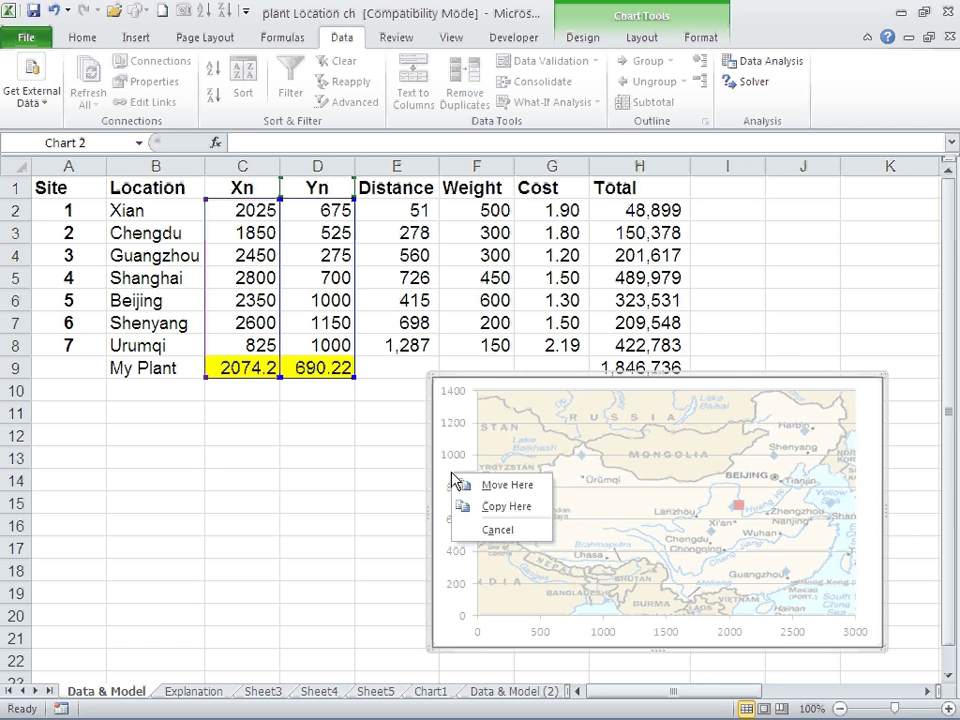
right_click(453, 480)
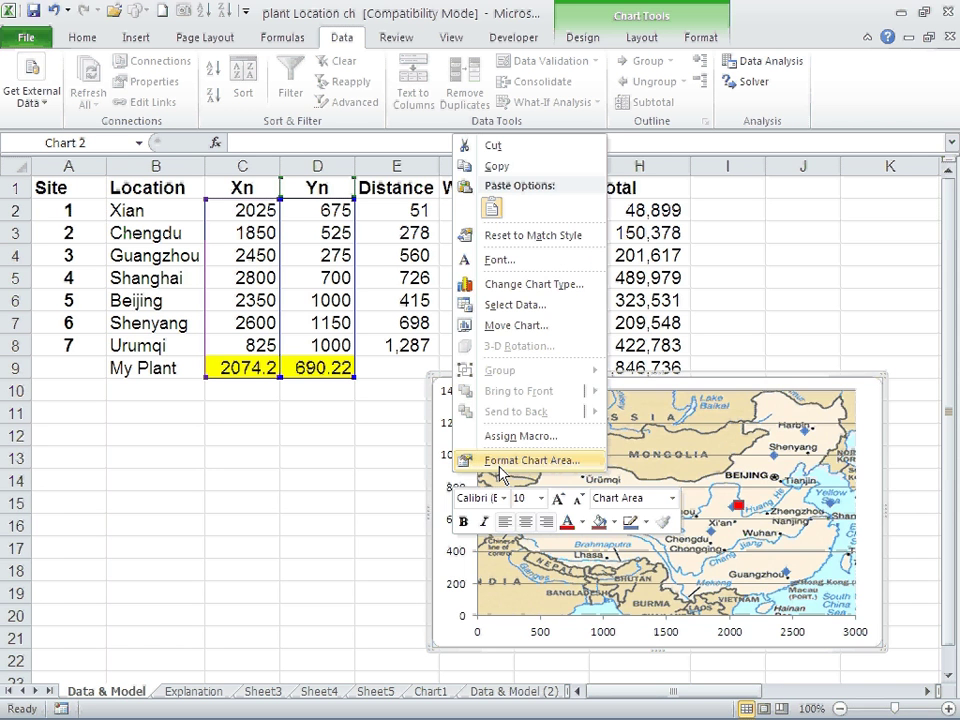
click(452, 430)
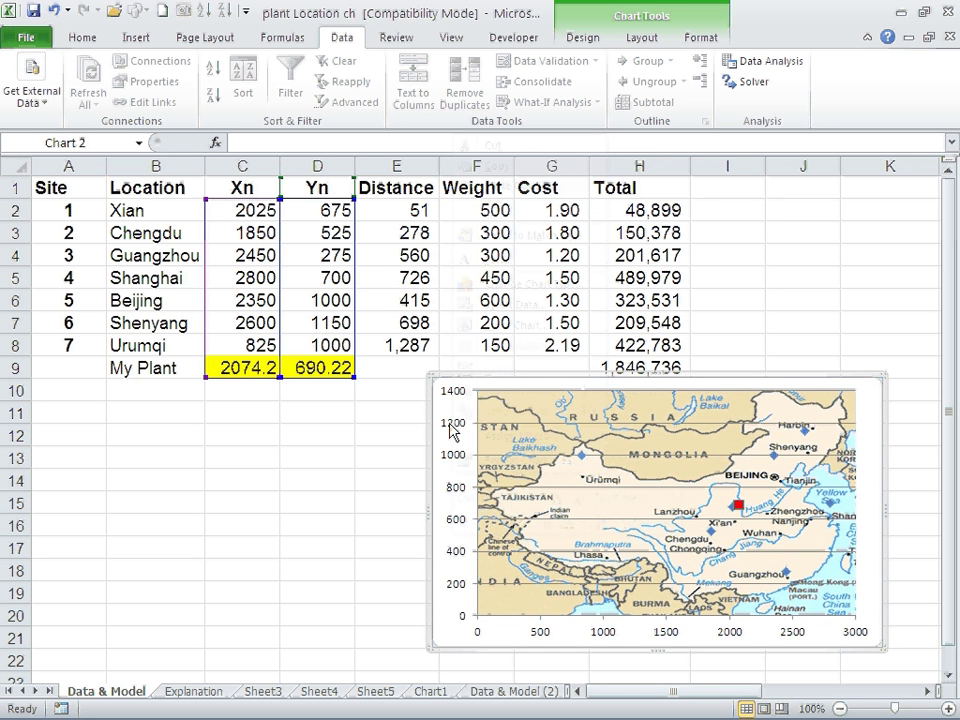
Fix the chart's vertical axis maximum at 1600 in Format Axis so sites align with cities.
right_click(452, 430)
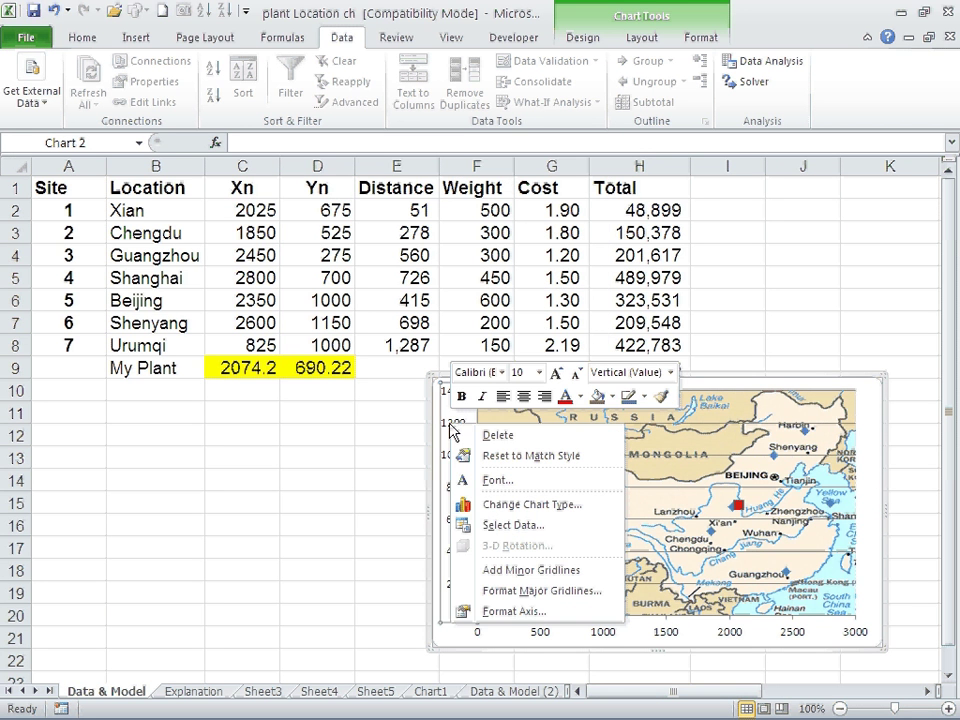
click(507, 611)
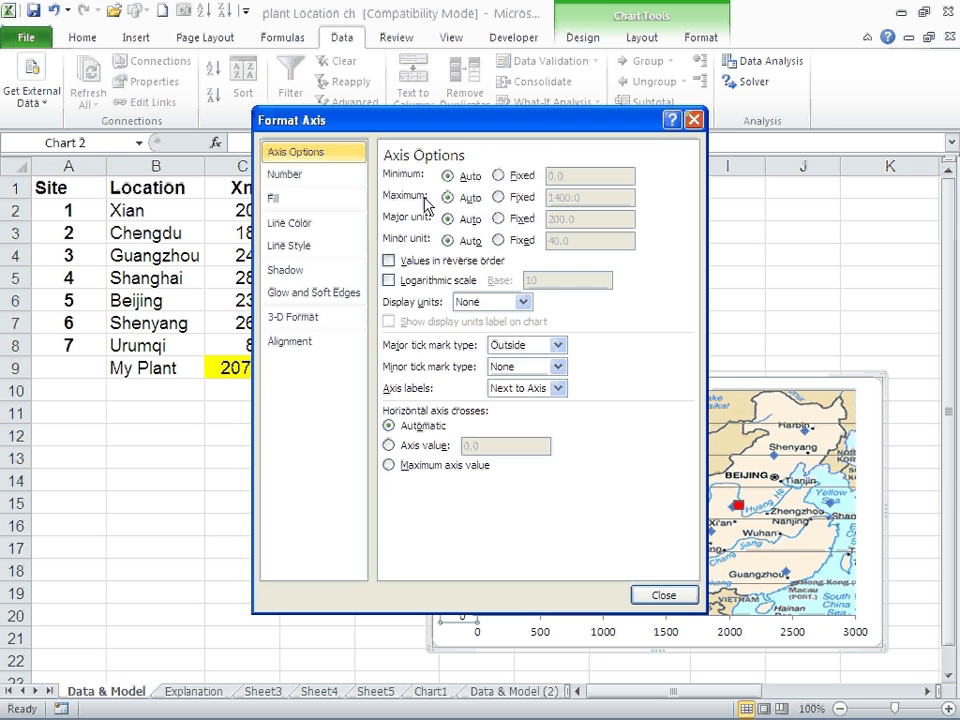
click(498, 198)
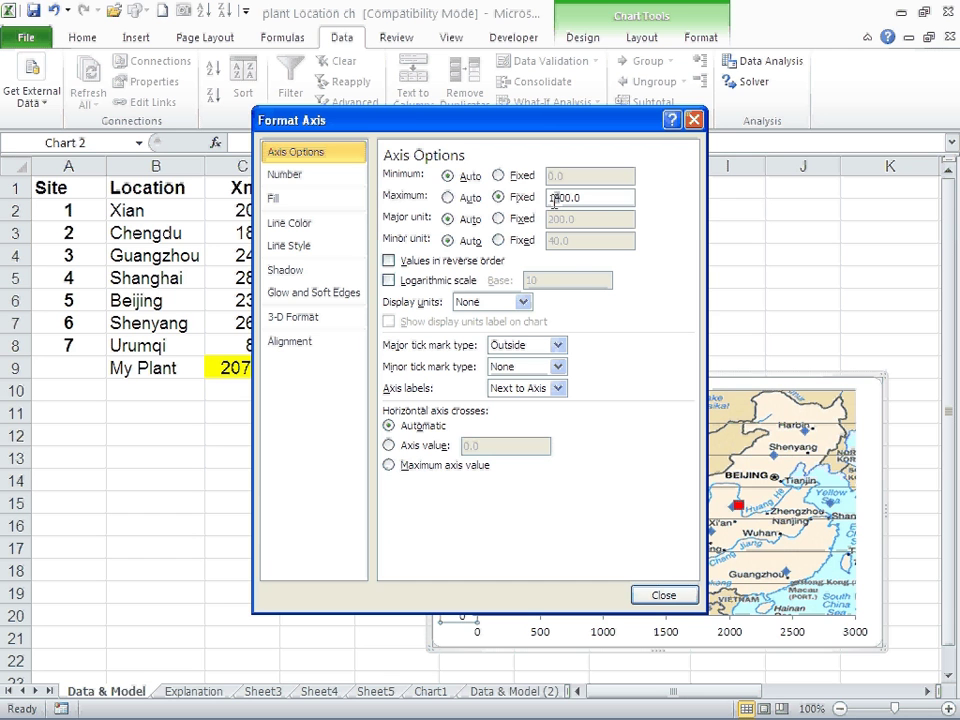
click(651, 597)
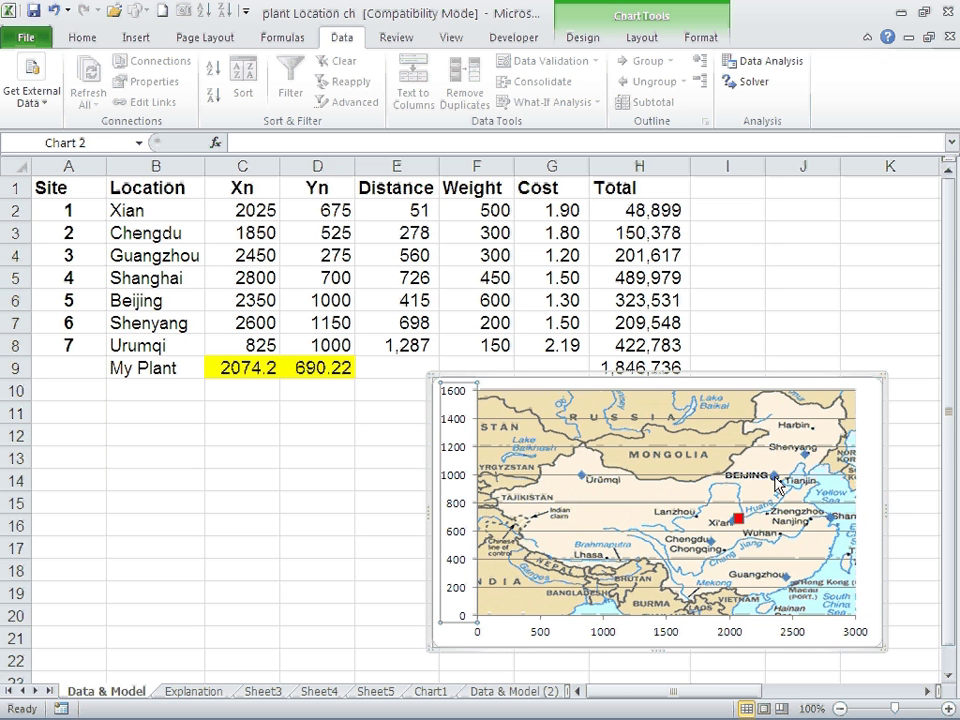
mouse_move(776, 479)
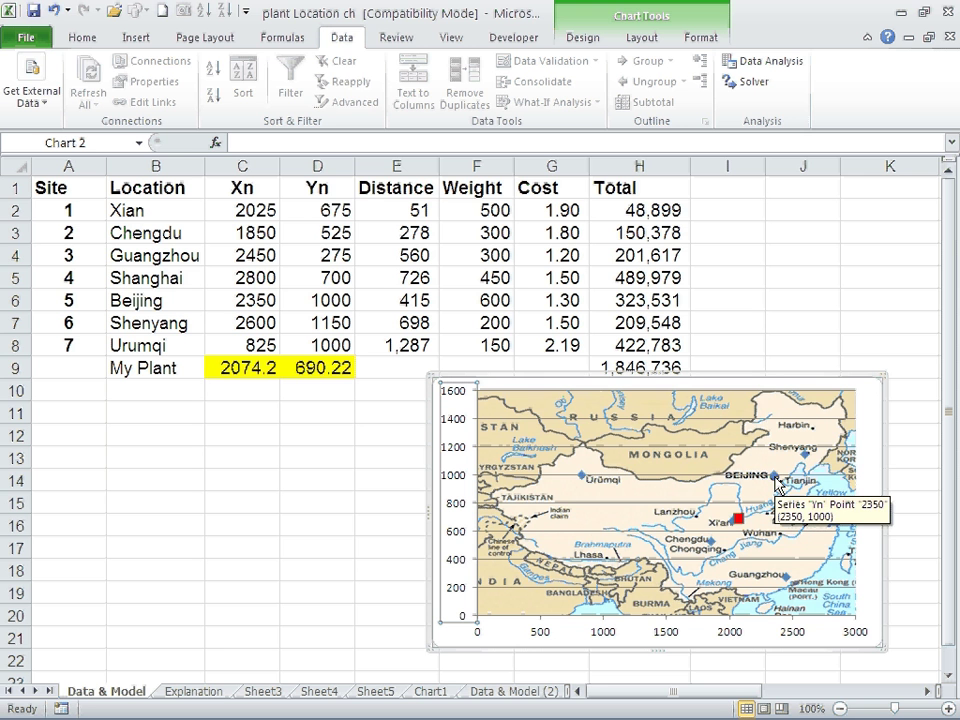
mouse_move(812, 458)
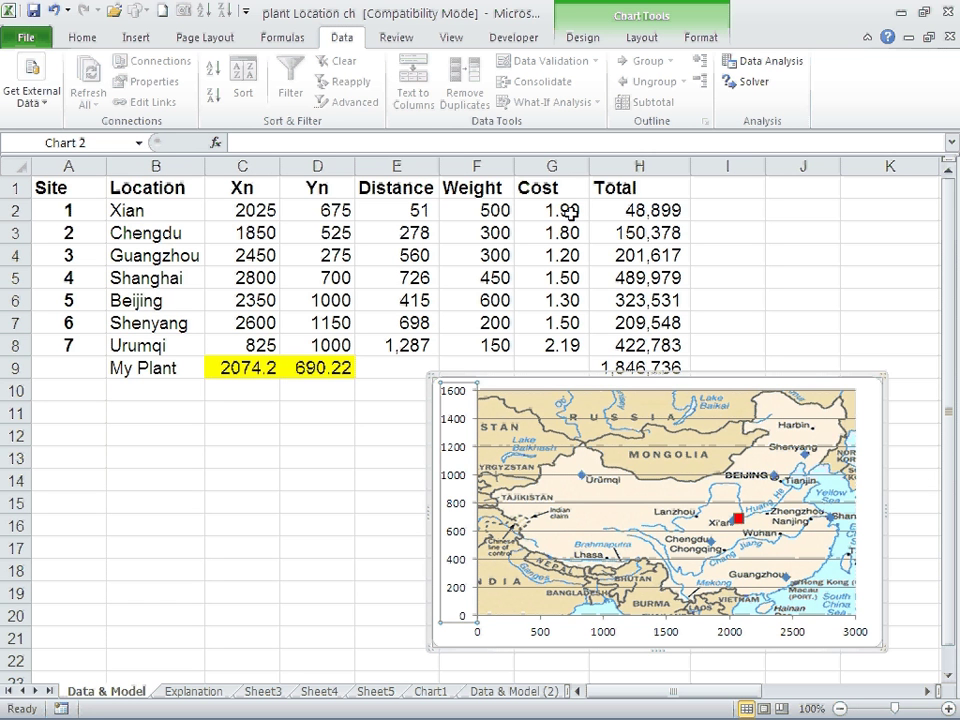
Draw a vertical scroll bar form control beneath the My Plant Xn value.
click(516, 40)
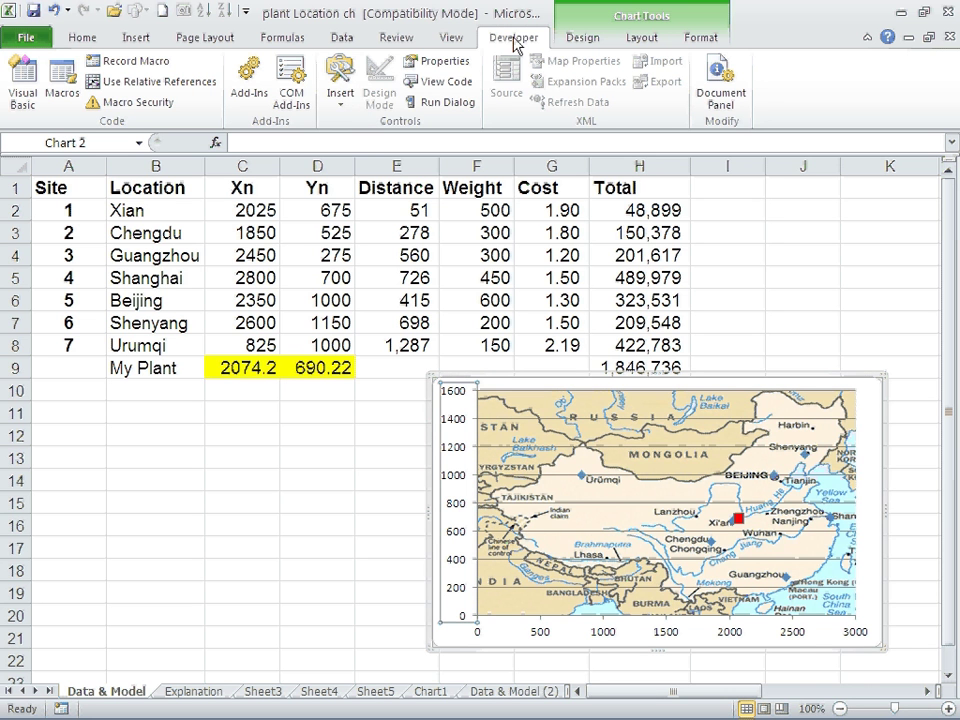
click(341, 100)
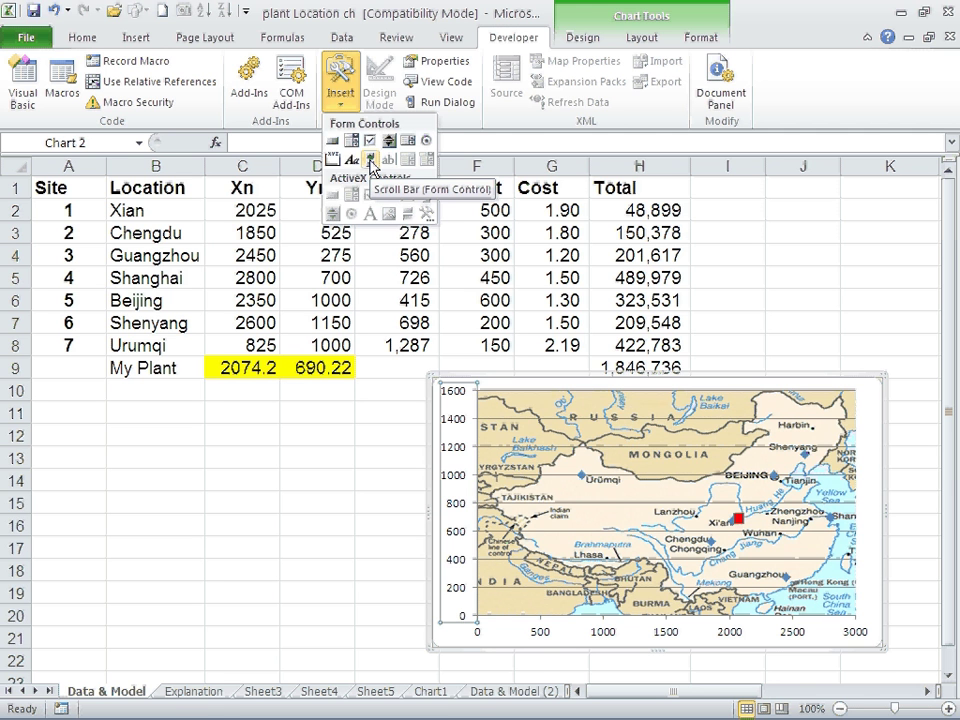
click(370, 160)
drag(223, 403, 266, 568)
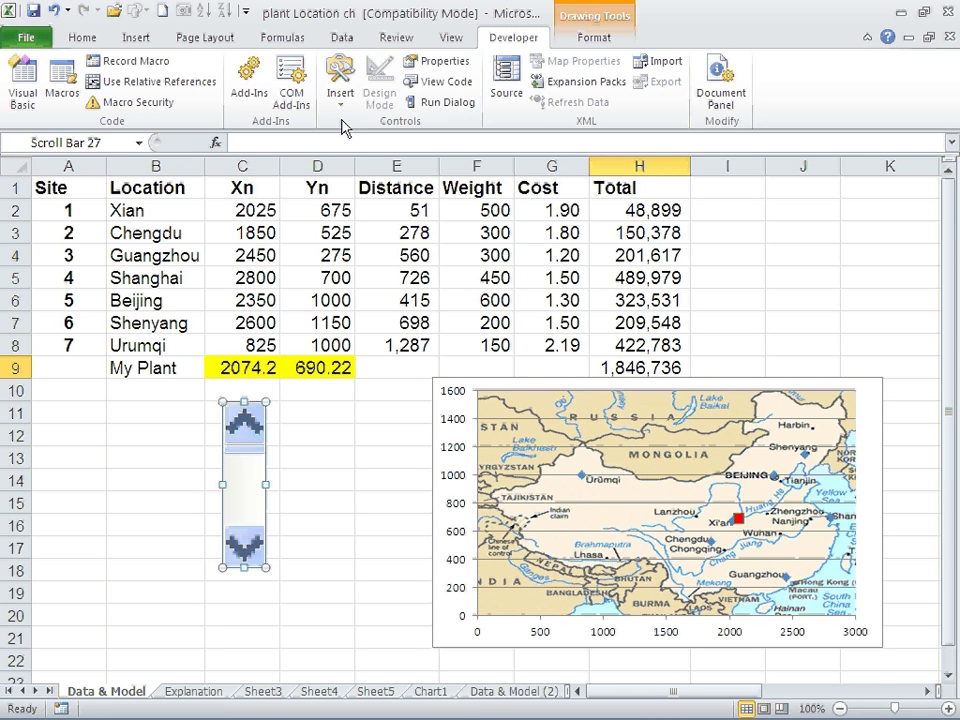
Draw a second vertical scroll bar beside it in column D.
click(340, 90)
click(371, 160)
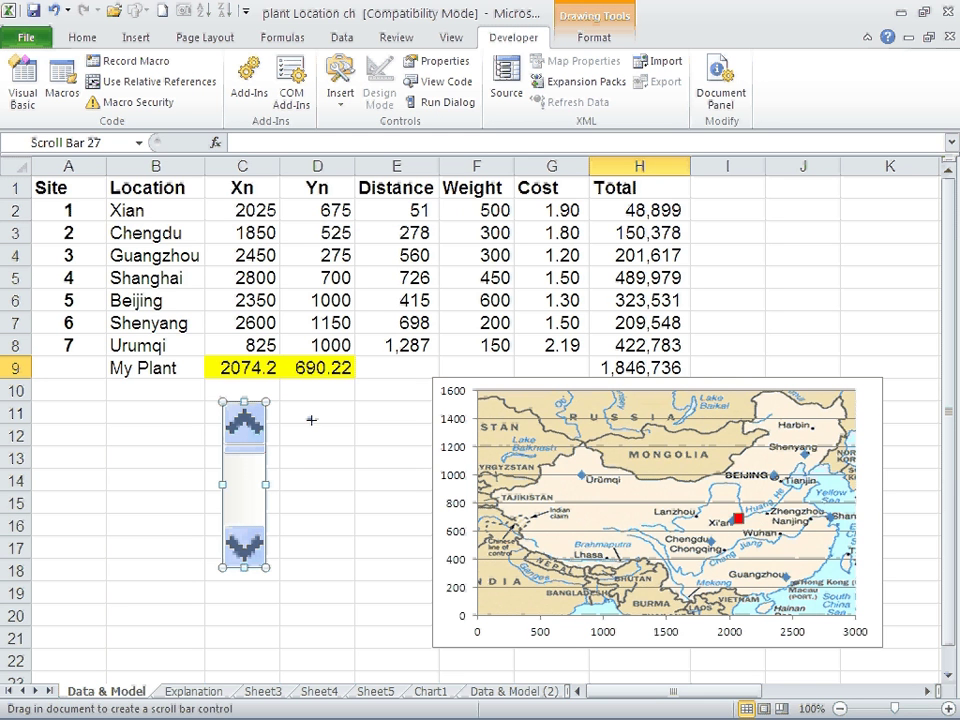
drag(303, 402, 344, 570)
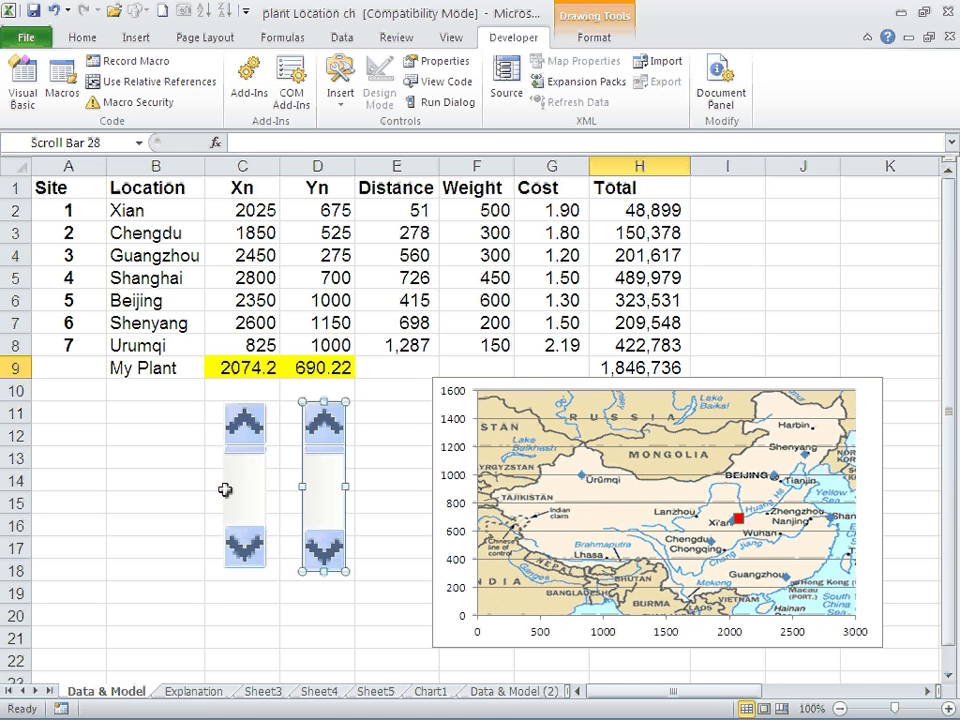
Open Format Control for the left scroll bar and set its current value to 2100.
click(242, 432)
right_click(242, 432)
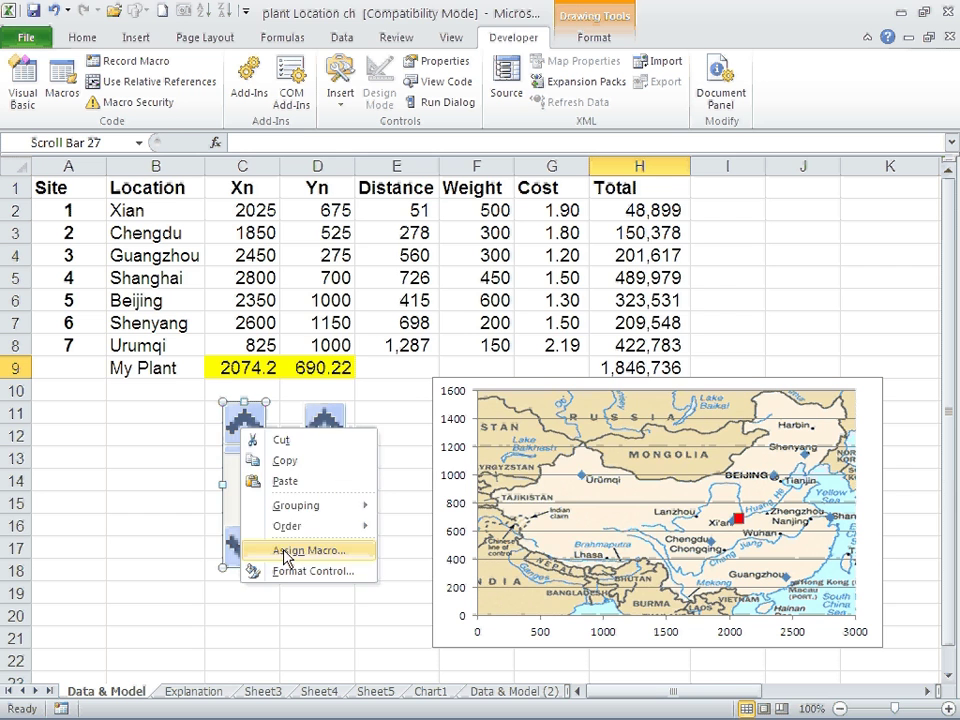
click(295, 570)
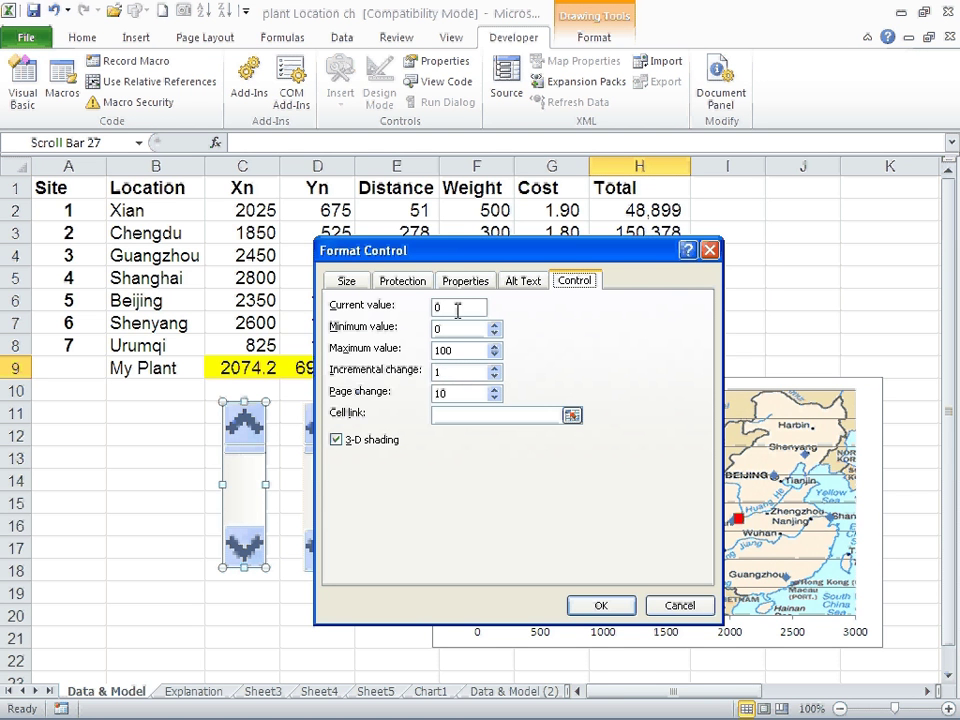
drag(463, 256, 560, 326)
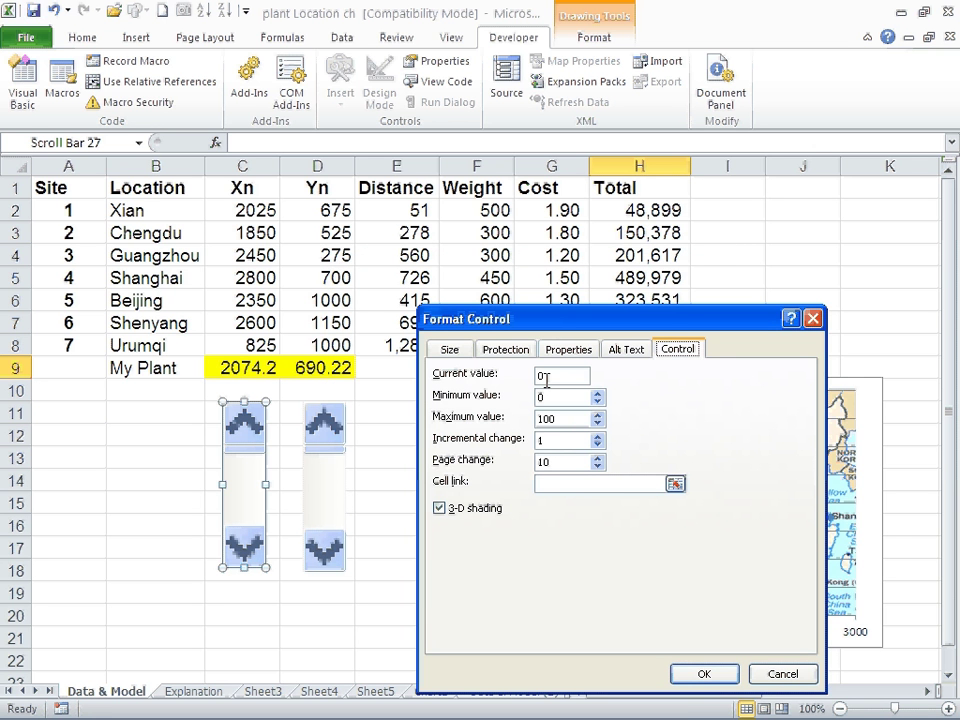
drag(551, 375, 533, 373)
text(2100)
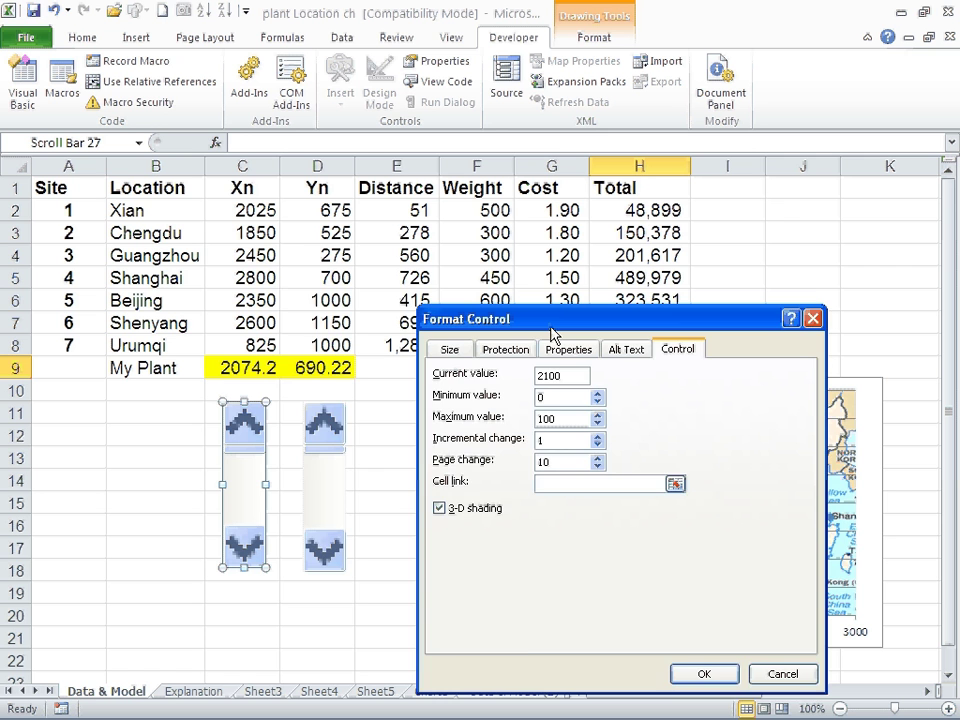
Set maximum 3000, incremental change 100, and cell link $C$9.
drag(552, 335, 407, 311)
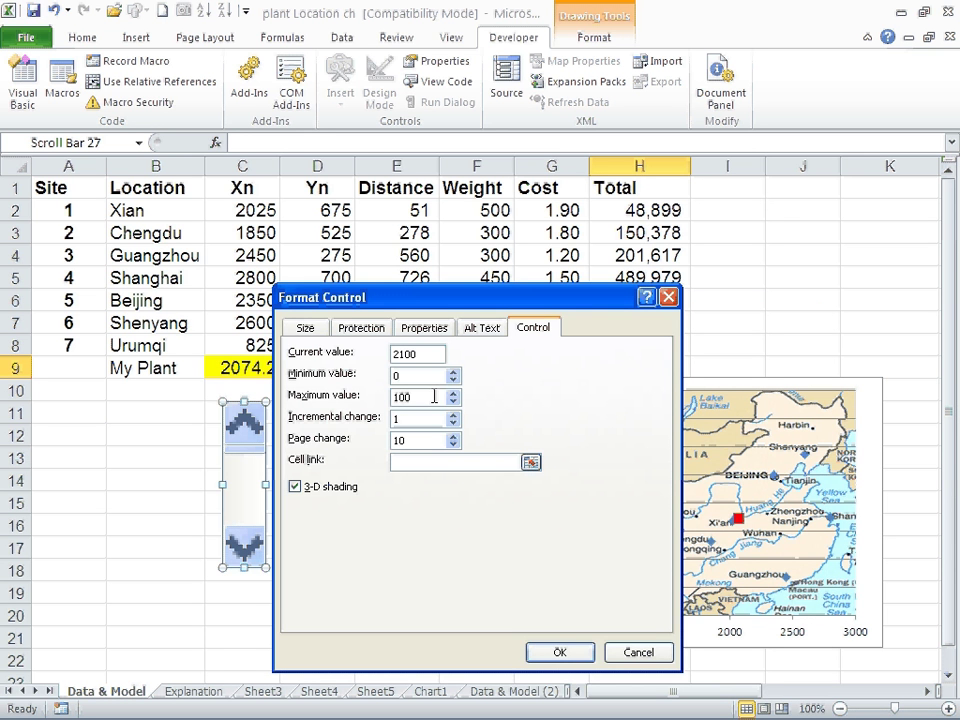
drag(434, 397, 378, 398)
text(3000)
click(407, 419)
text(00)
click(398, 466)
click(225, 368)
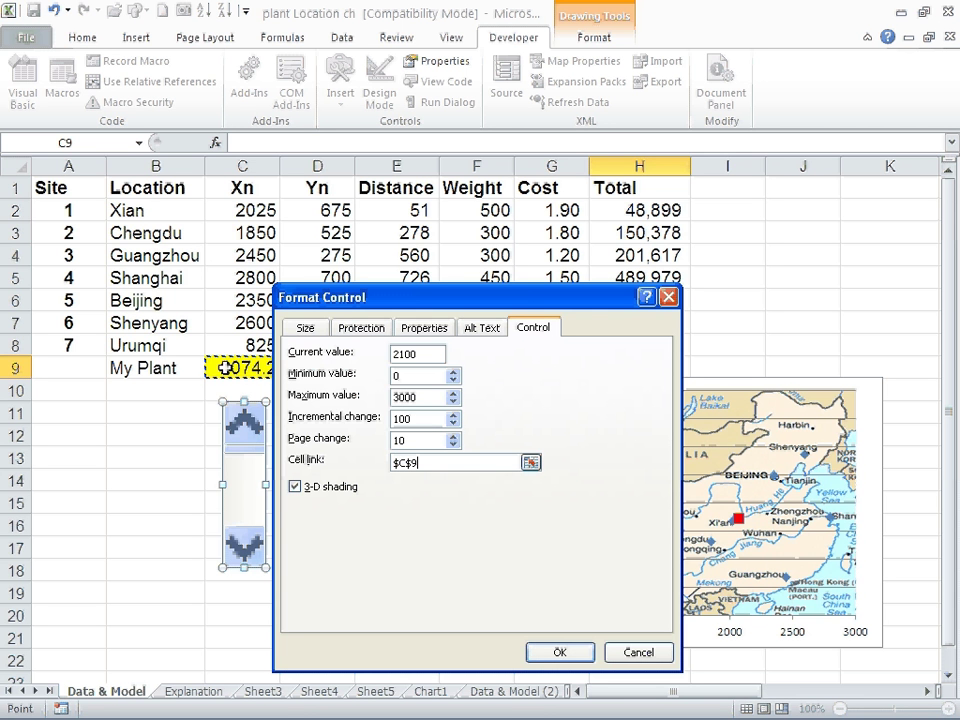
Step Xn between 1800 and 2400 with the scroll bar, leaving it at 1900 (total 2,113,350).
click(566, 651)
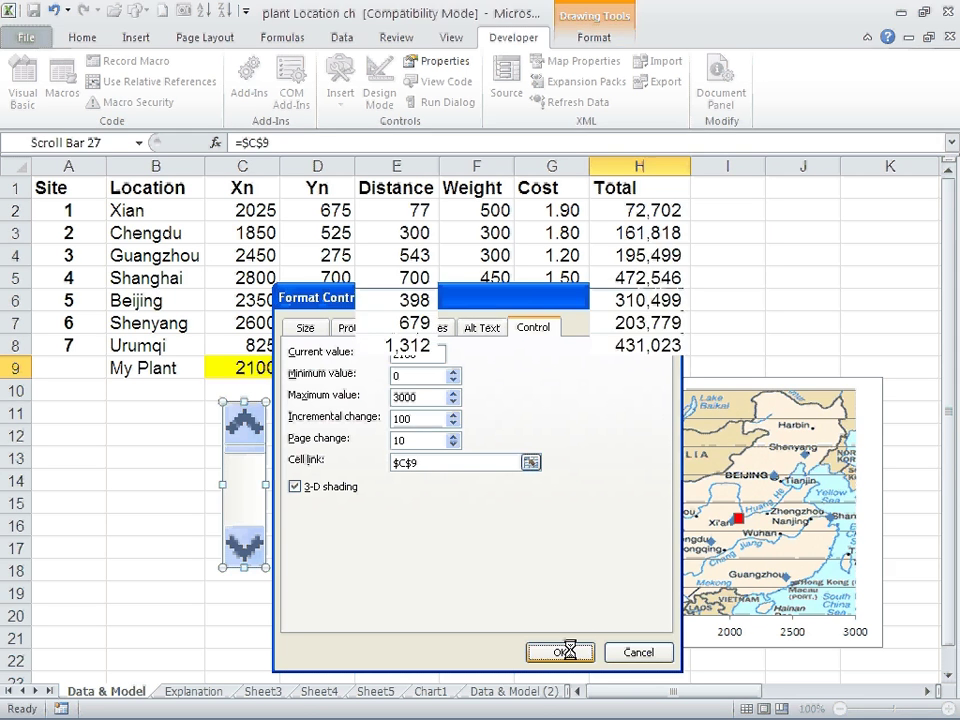
click(243, 614)
click(243, 562)
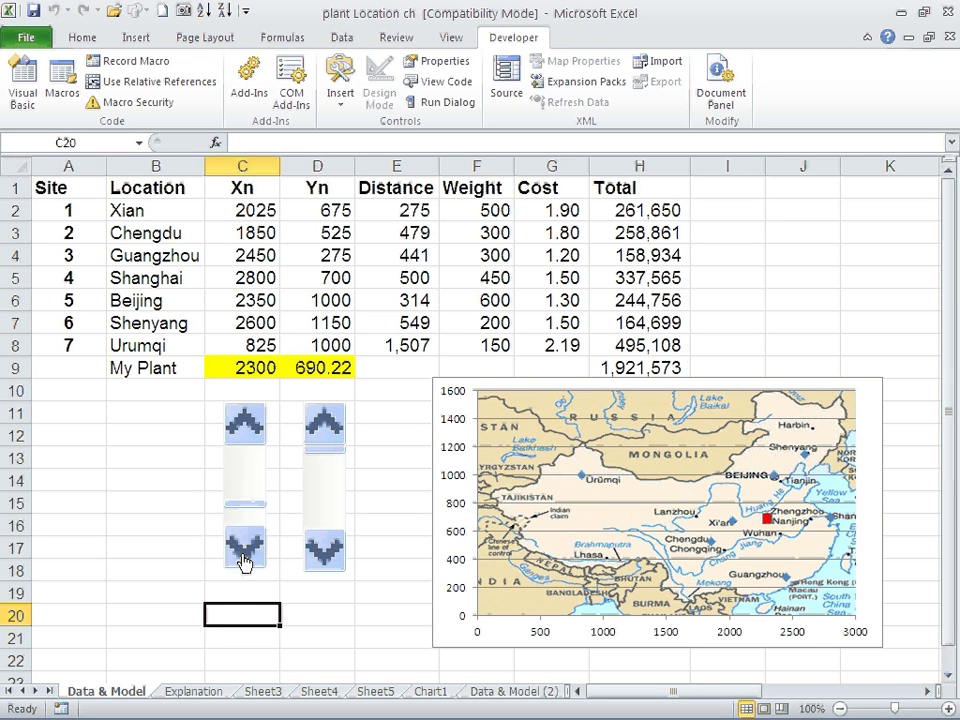
click(244, 562)
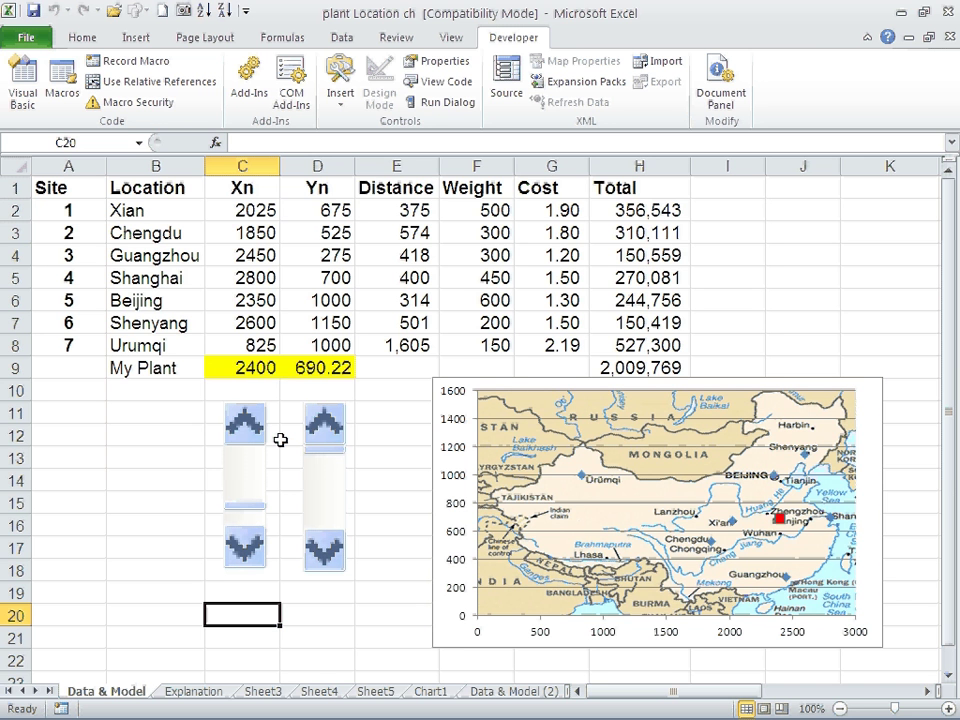
click(244, 425)
click(238, 430)
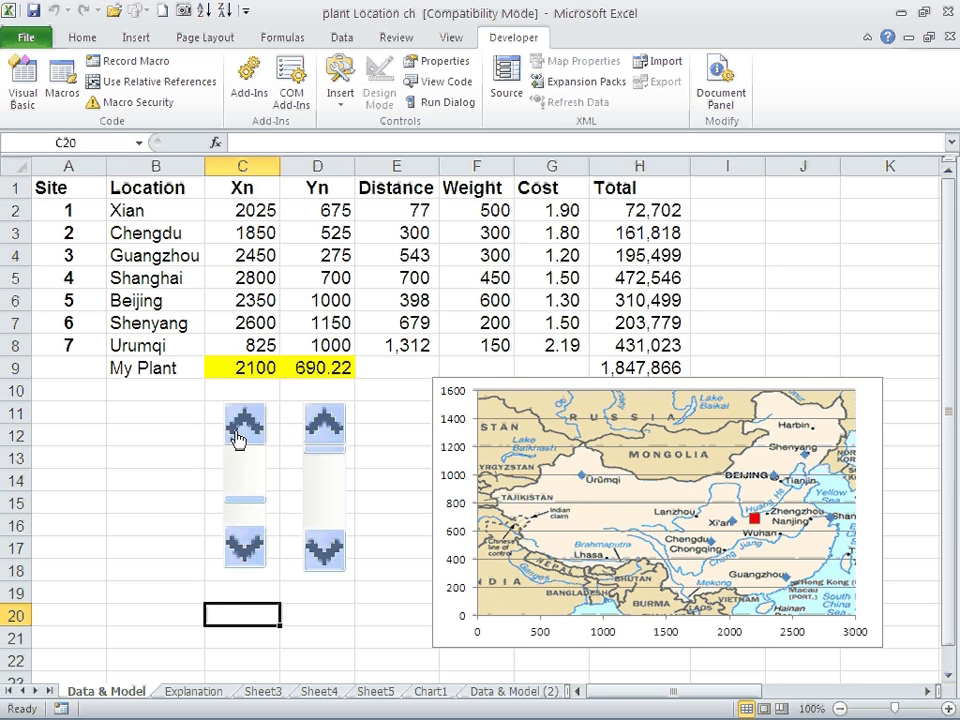
click(238, 430)
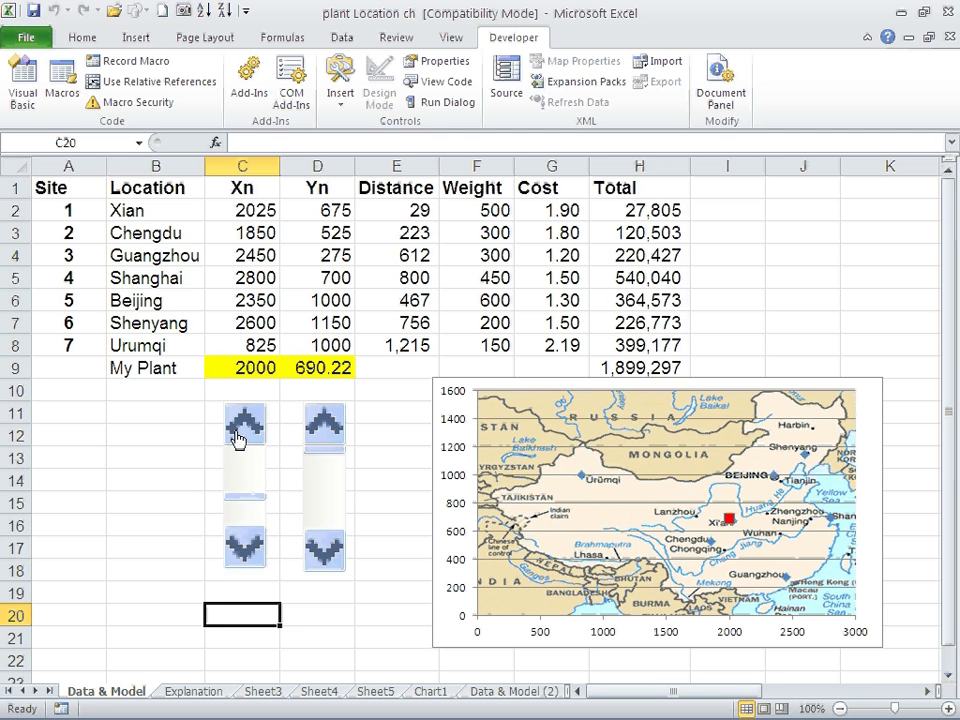
click(238, 430)
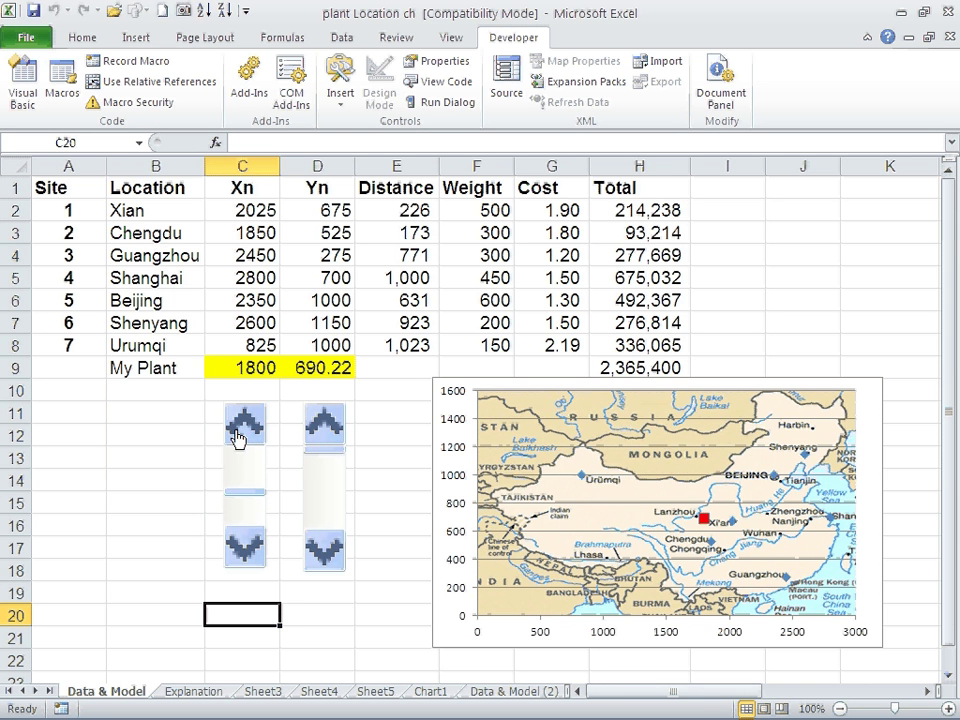
click(240, 547)
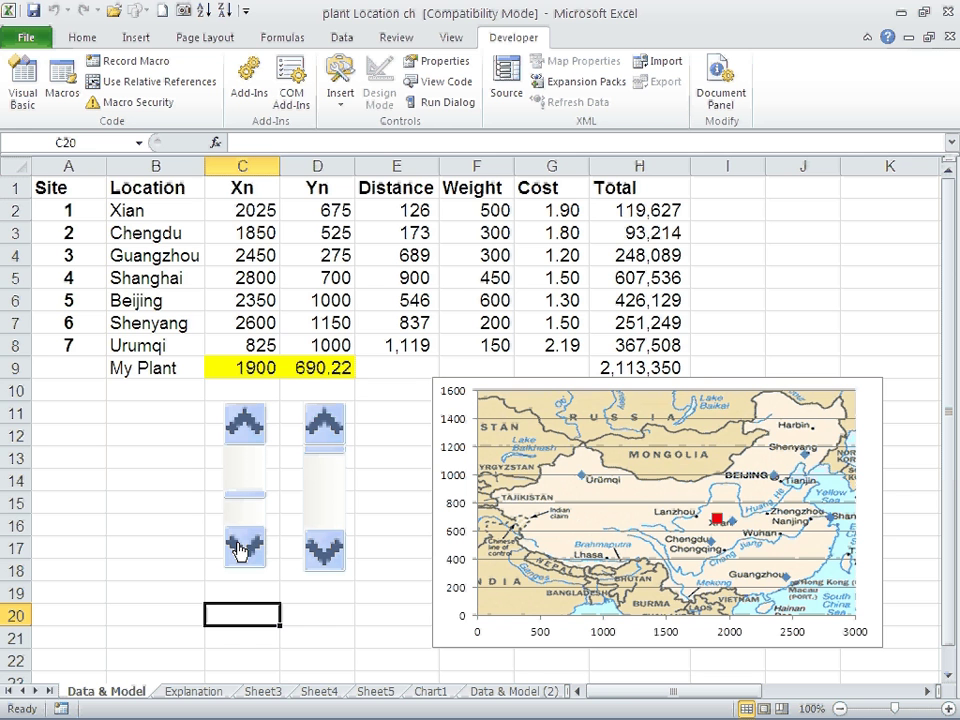
click(325, 520)
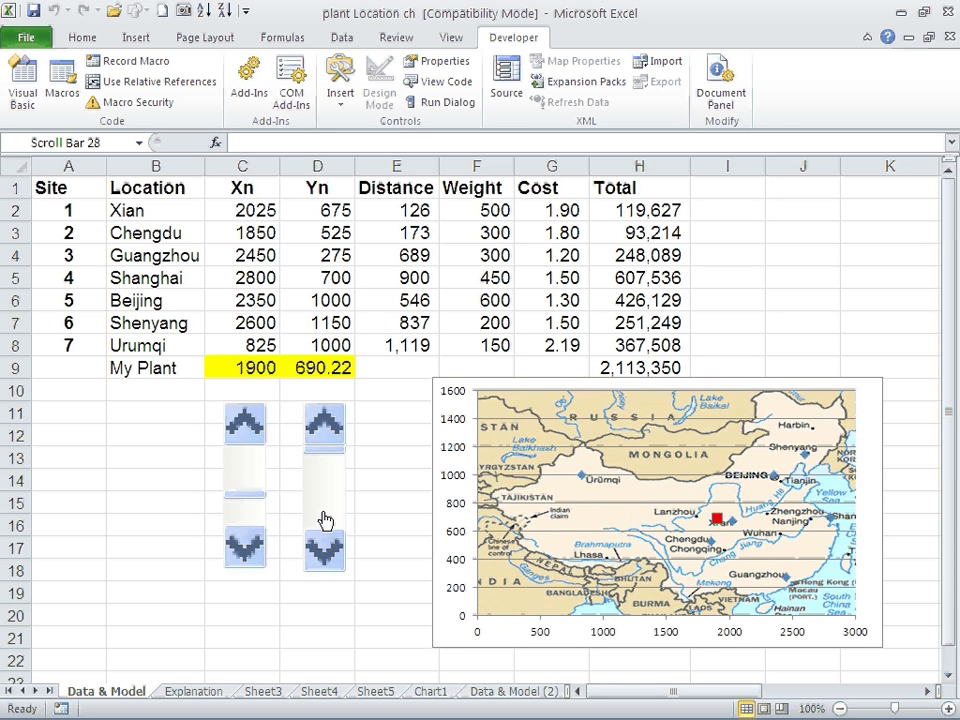
Open Format Control for the right scroll bar and set its current value to 700.
right_click(325, 520)
click(395, 656)
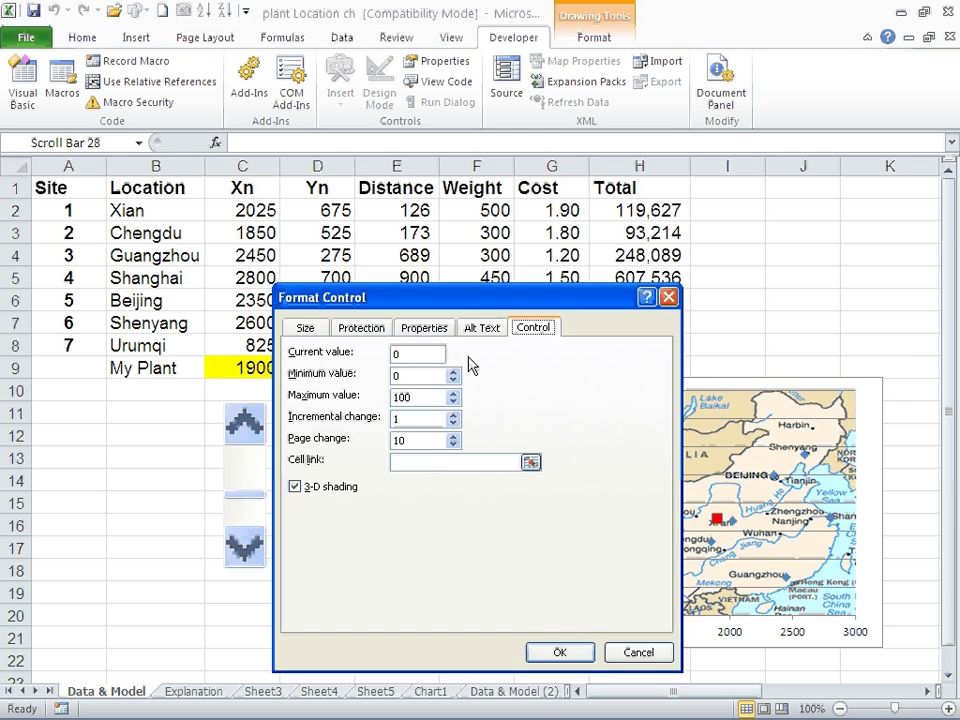
drag(436, 298, 666, 375)
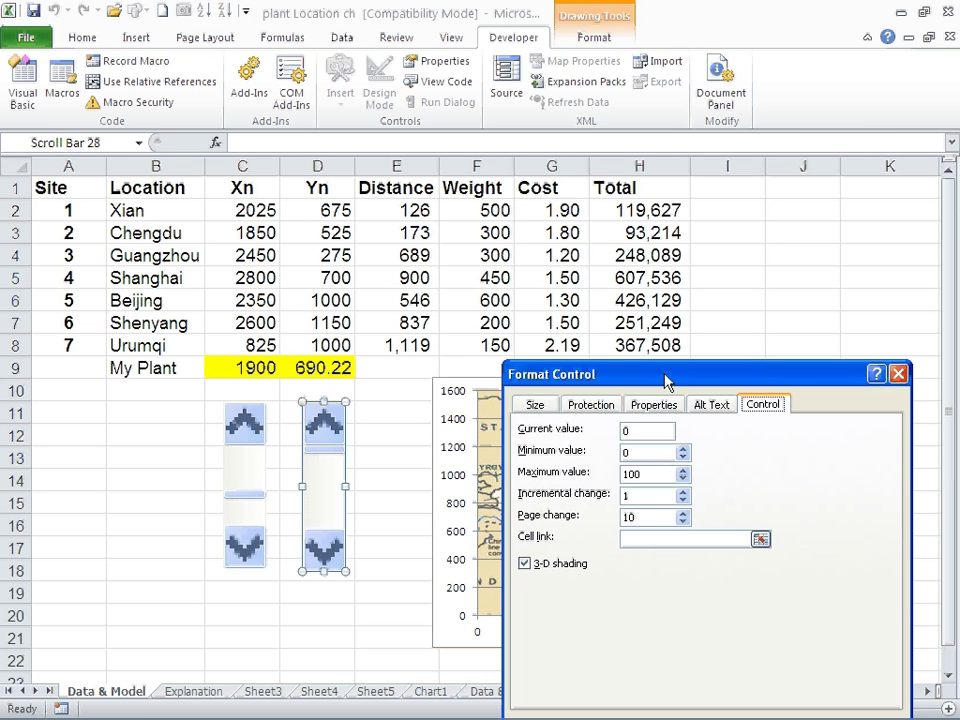
double_click(637, 431)
text(700)
Set maximum 3000, incremental change 100, and cell link $D$9, then apply.
drag(669, 476, 617, 480)
text(3000)
click(632, 495)
text(00)
click(649, 540)
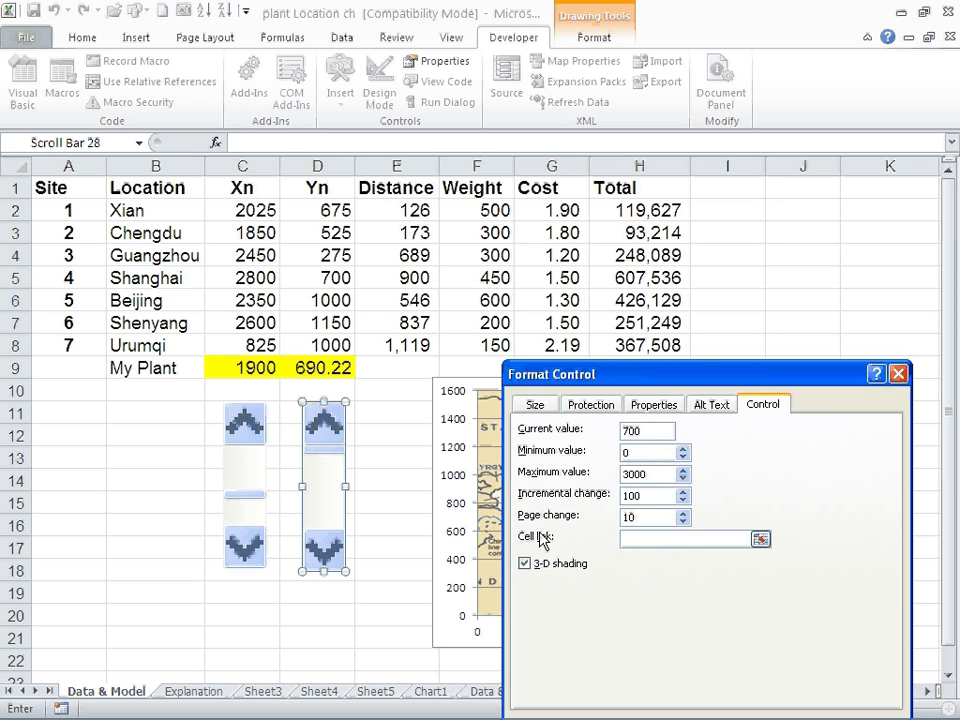
click(322, 371)
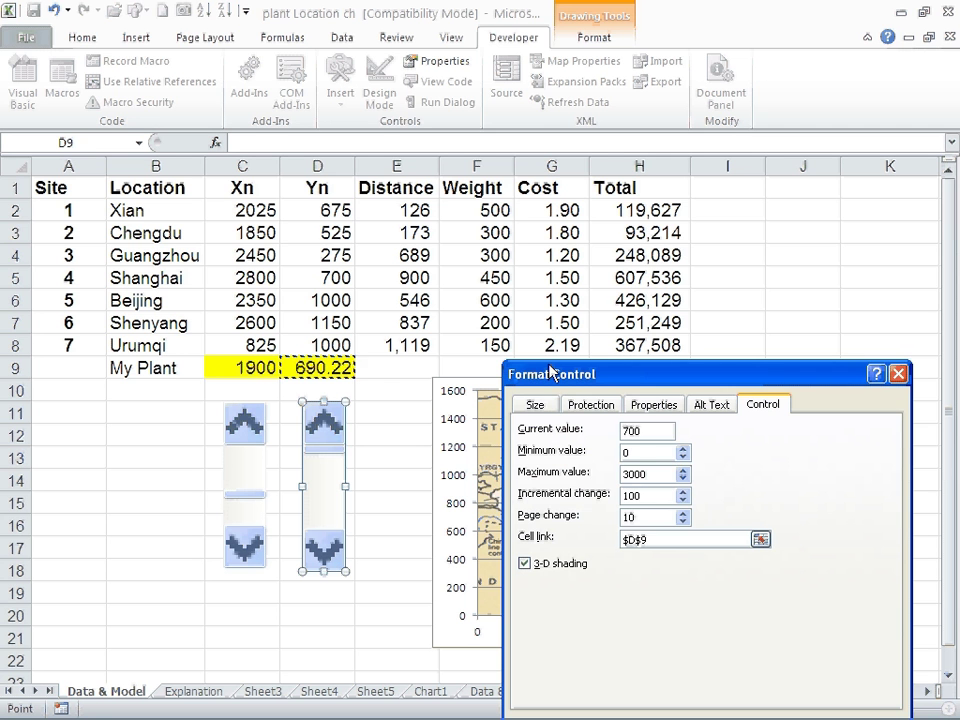
drag(550, 374, 518, 196)
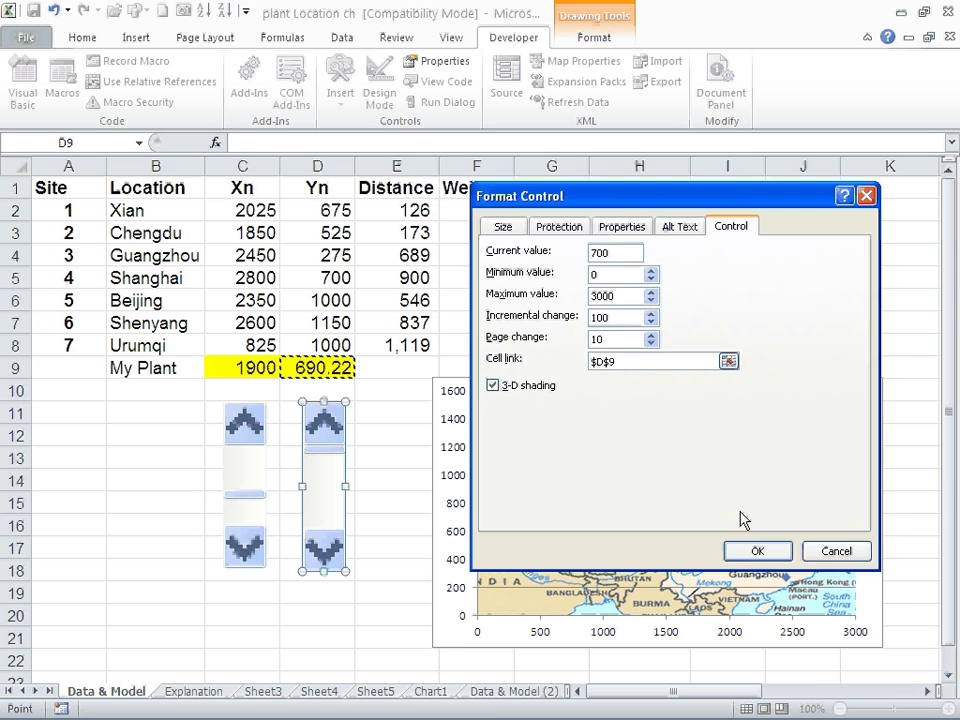
click(755, 551)
Adjust Yn down to 600 and Xn up to 2000, bringing total cost to 1,976,198.
click(318, 612)
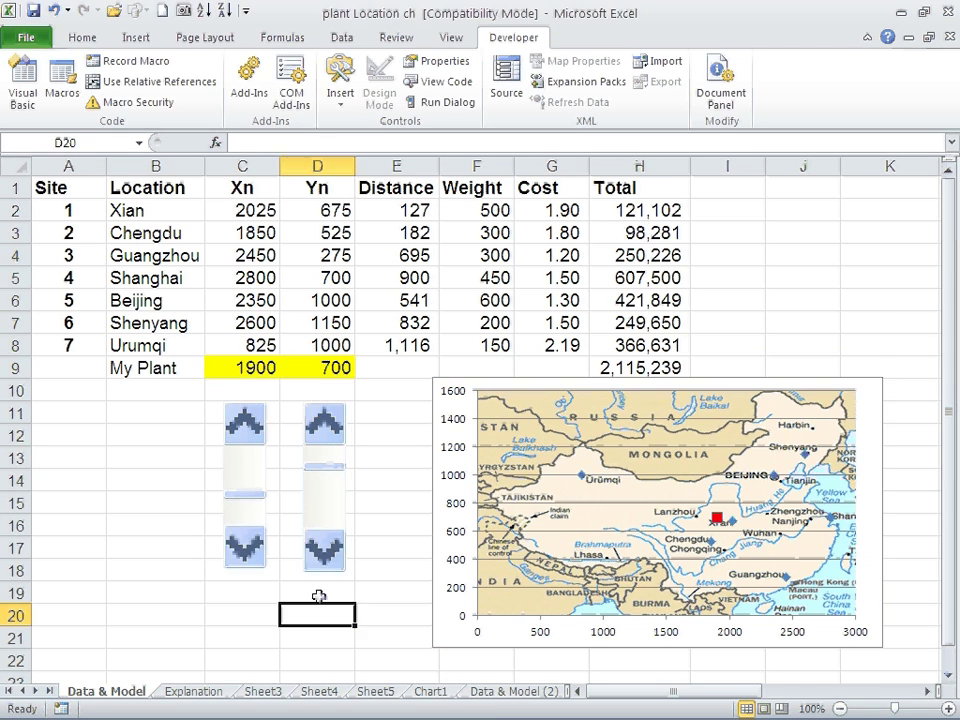
click(321, 564)
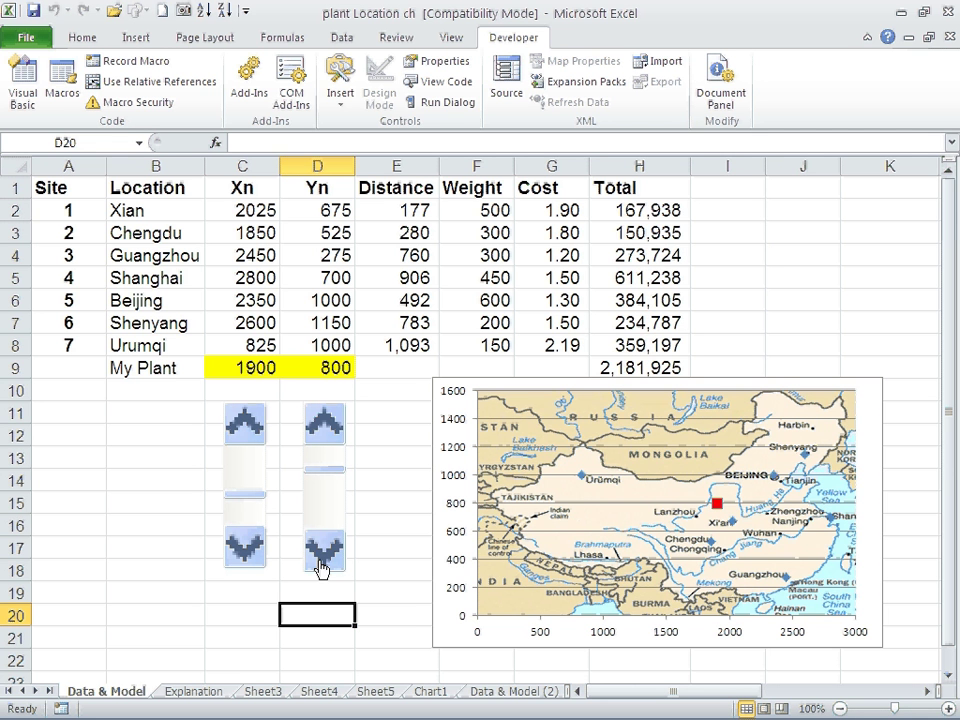
click(321, 564)
click(314, 442)
click(314, 441)
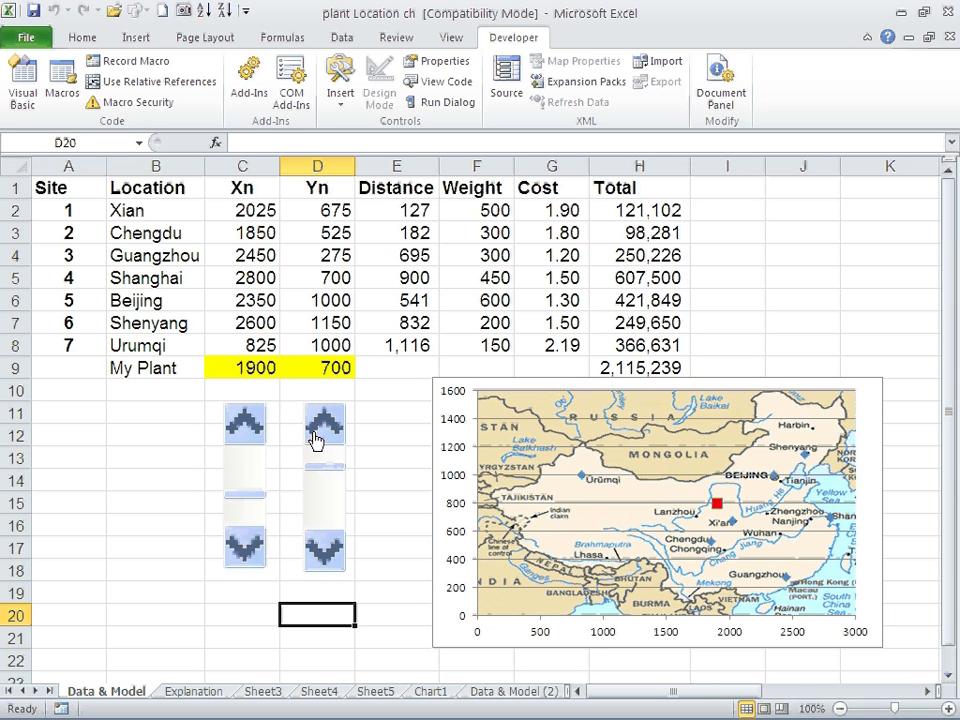
click(314, 440)
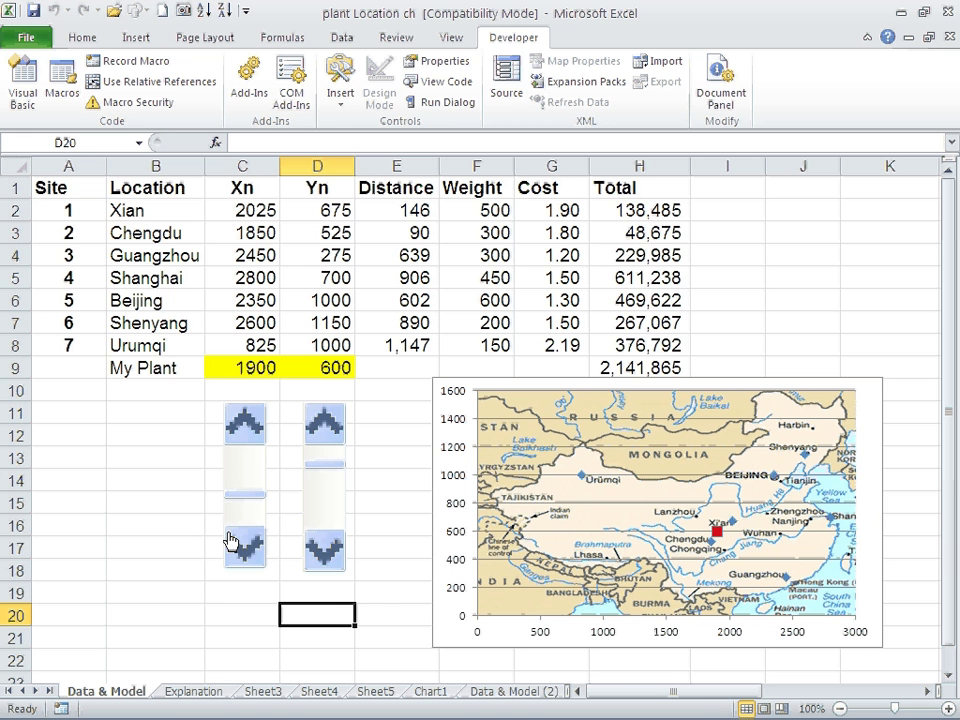
click(238, 548)
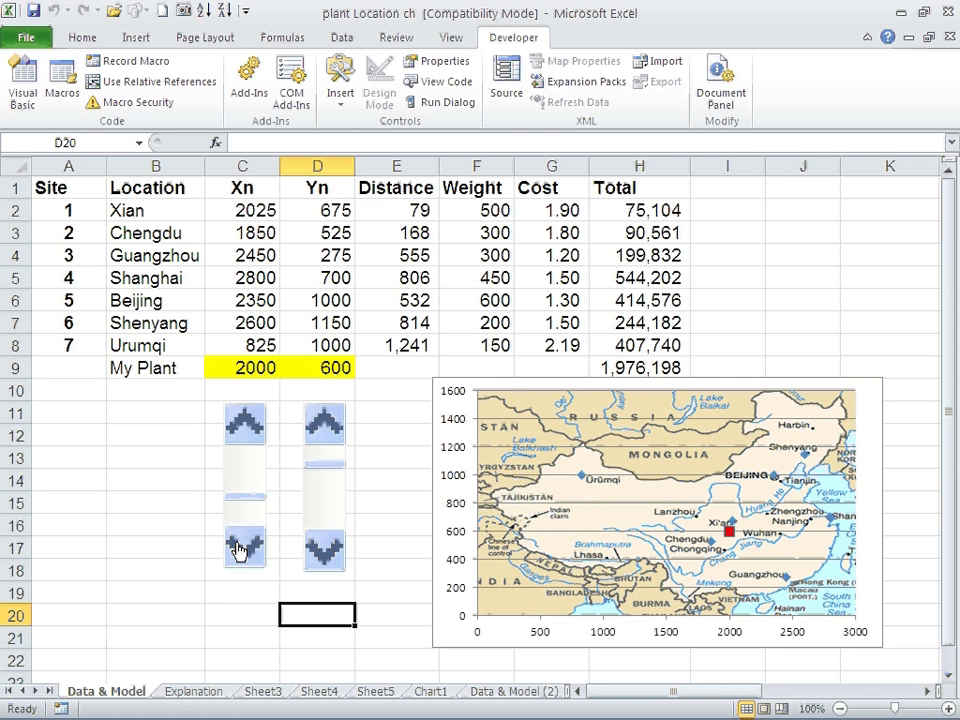
Switch to the Case Study PowerPoint presentation with Alt+Tab.
key(alt+Tab)
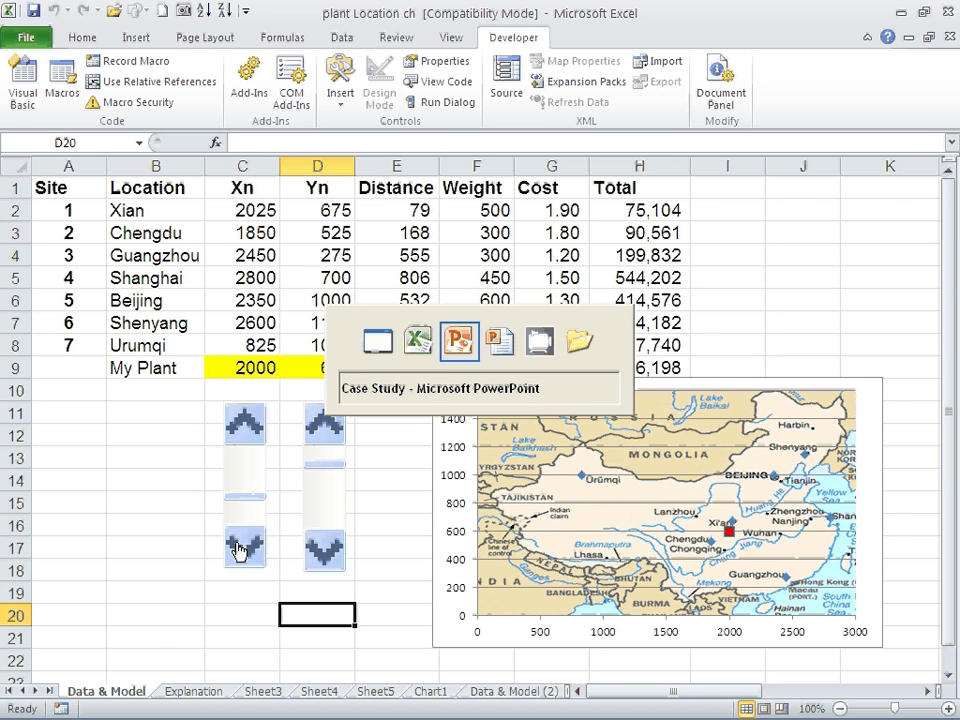